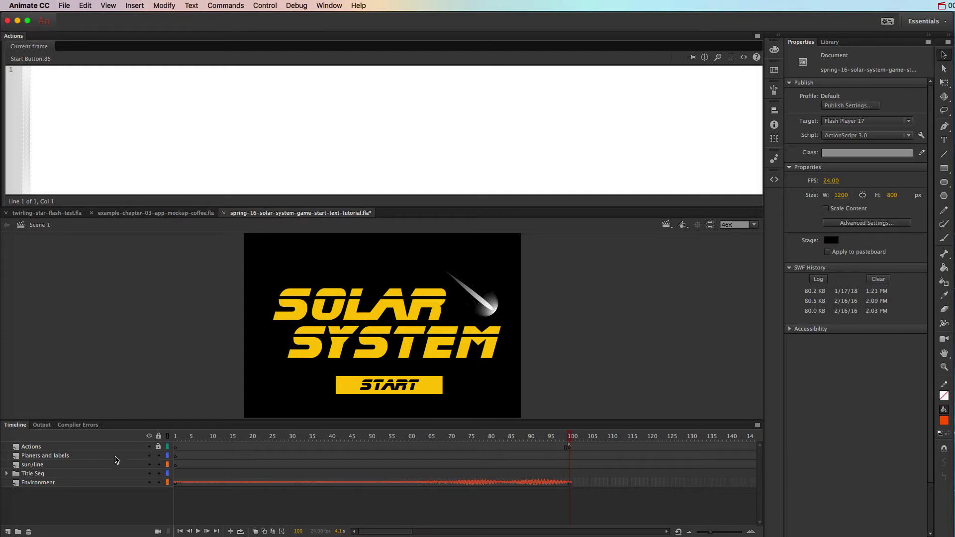
# Step: Check the Title Seq folder and scrub through the opening title animation from frame 1
pyautogui.click(13, 475)
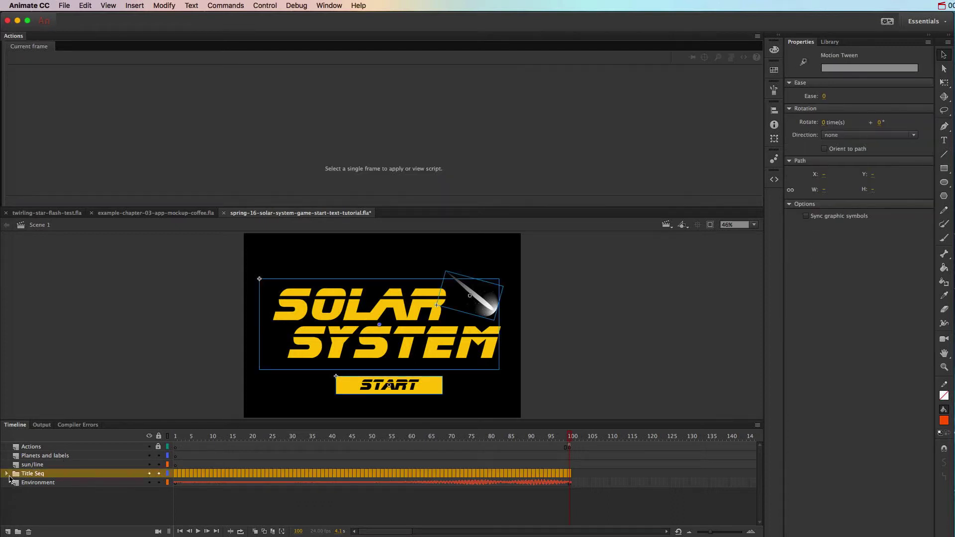
pyautogui.click(7, 475)
pyautogui.click(7, 476)
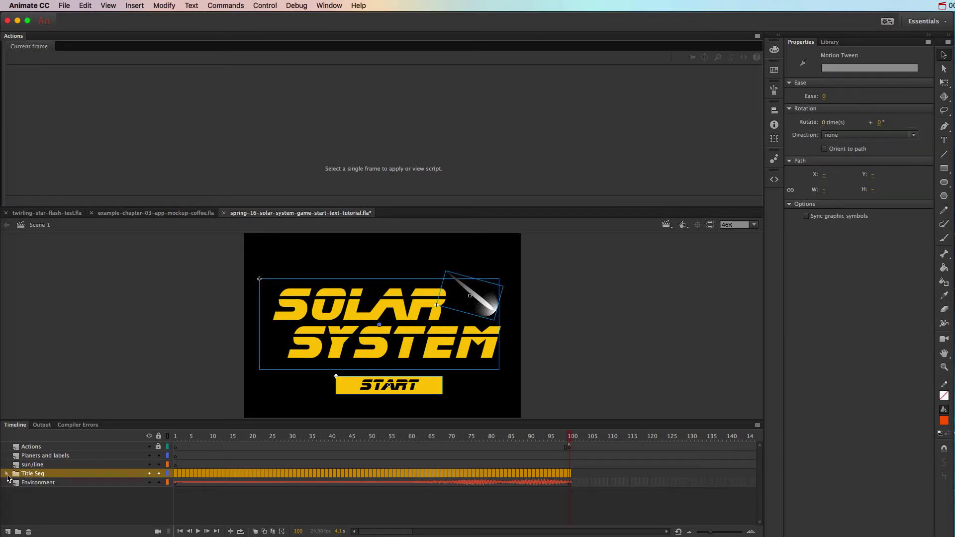
pyautogui.click(178, 441)
pyautogui.moveTo(179, 441); pyautogui.dragTo(570, 455)
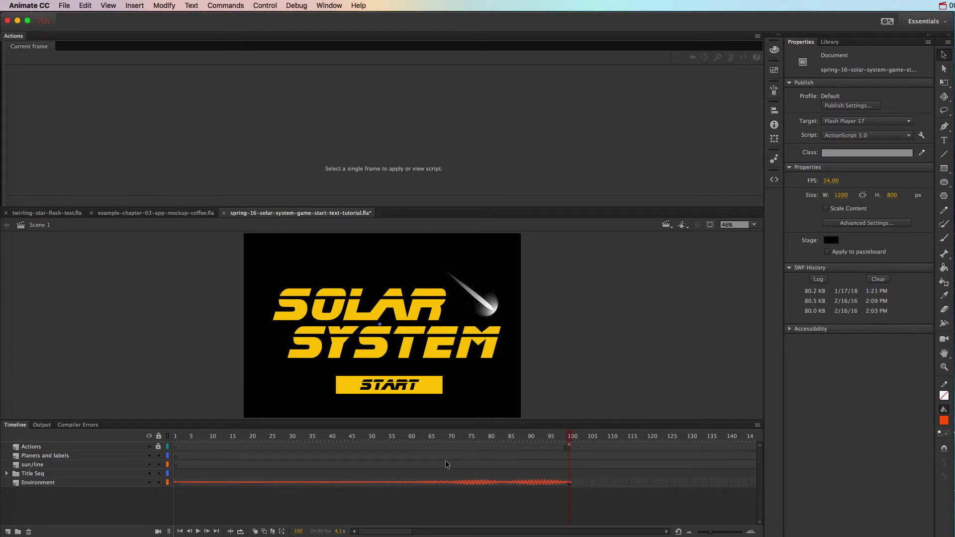
# Step: View the planets scene at frame 175, then return to the empty black frame near 116
pyautogui.hscroll(10, 595, 461)
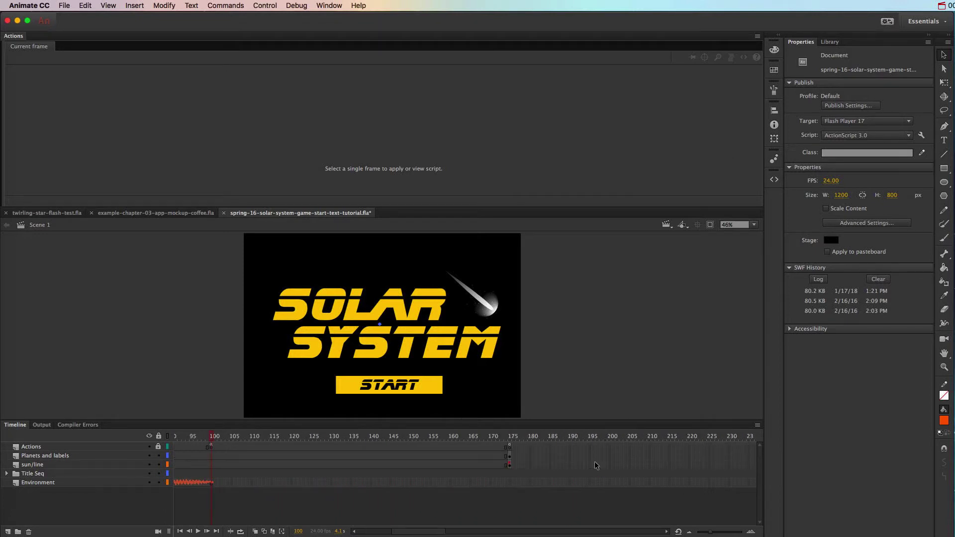
pyautogui.click(512, 436)
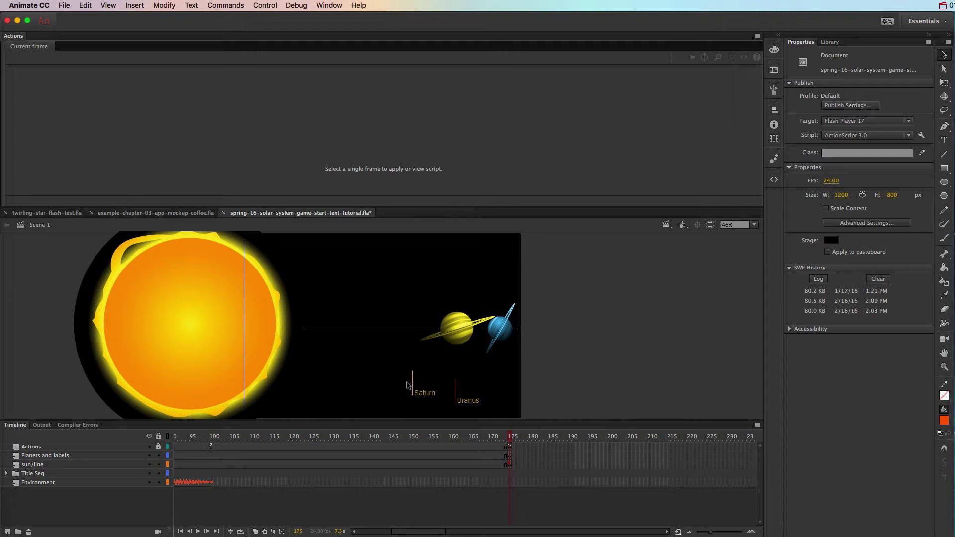
pyautogui.moveTo(247, 438); pyautogui.dragTo(267, 444)
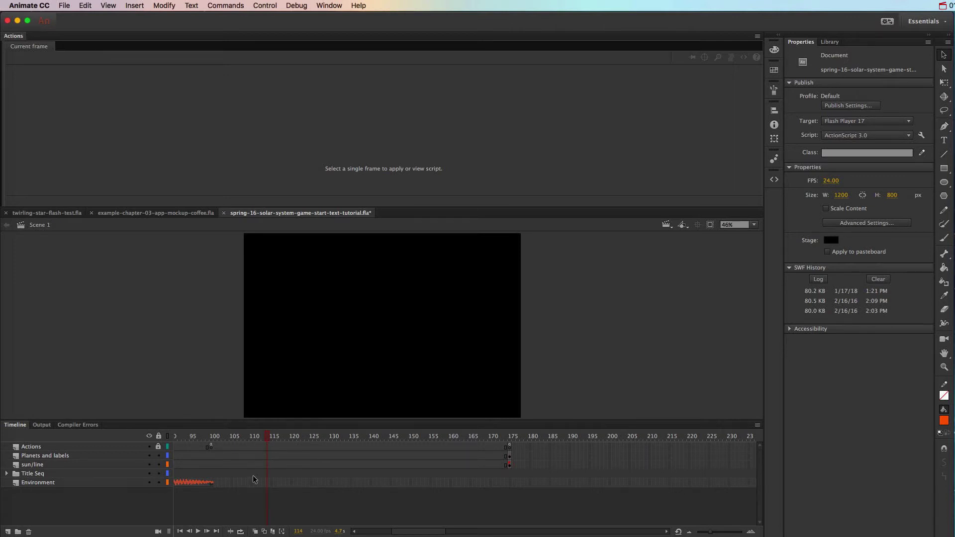
# Step: Insert a blank keyframe at frame 120 on the Actions layer
pyautogui.click(292, 447)
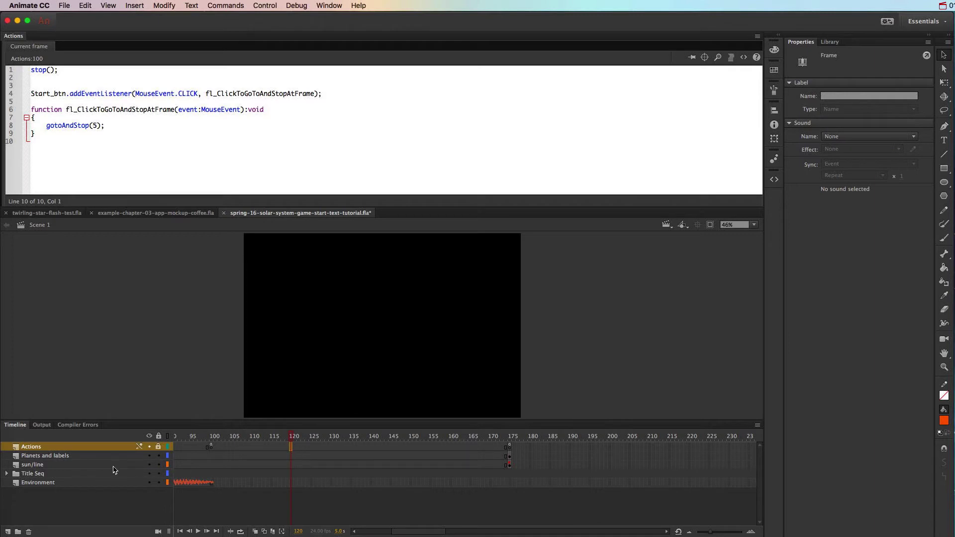
pyautogui.rightClick(291, 448)
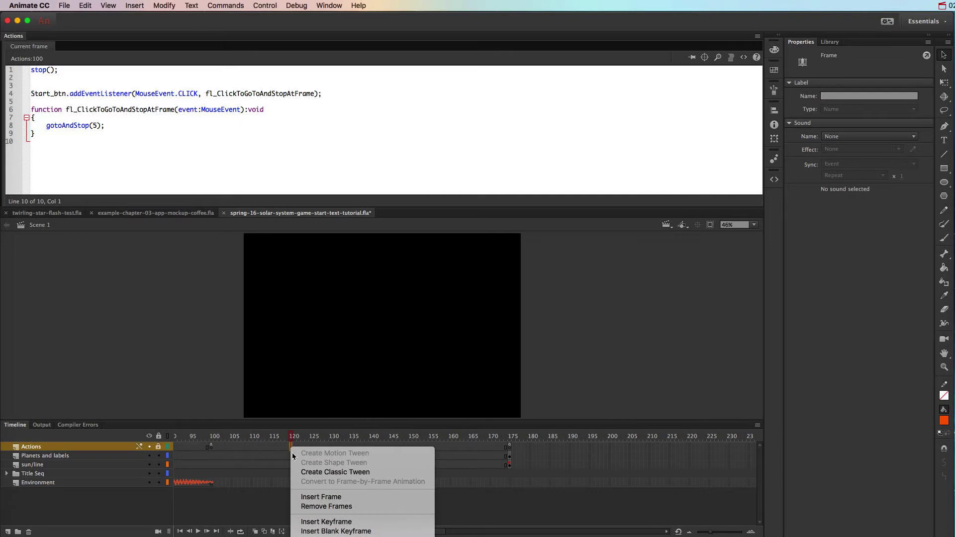
pyautogui.click(315, 532)
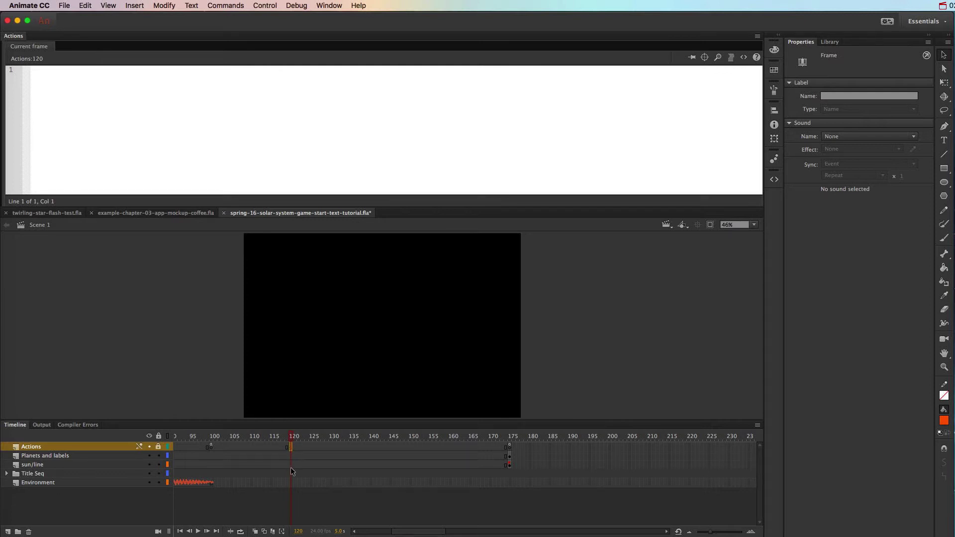
# Step: Review the frame-100 gotoAndStop(5) script, then add a new layer above Title Seq
pyautogui.click(212, 446)
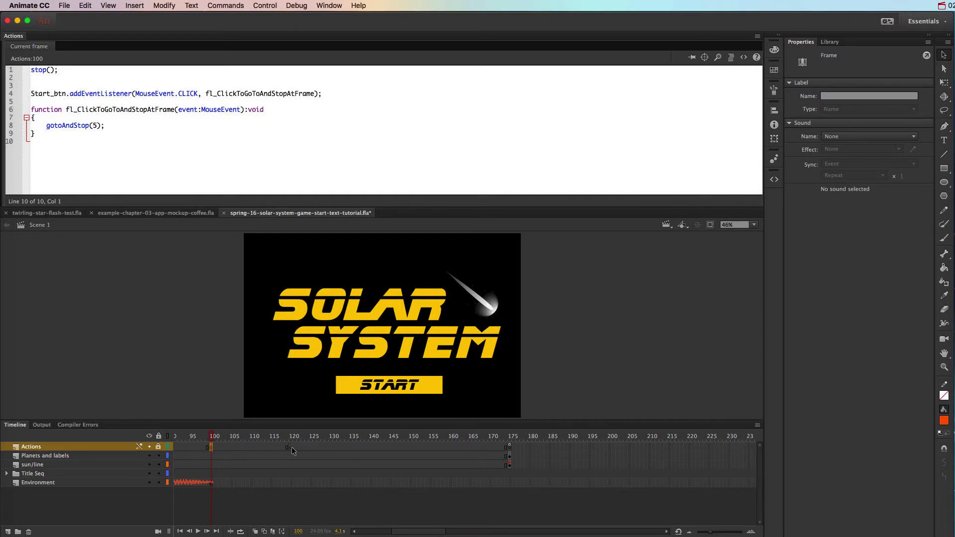
pyautogui.click(99, 126)
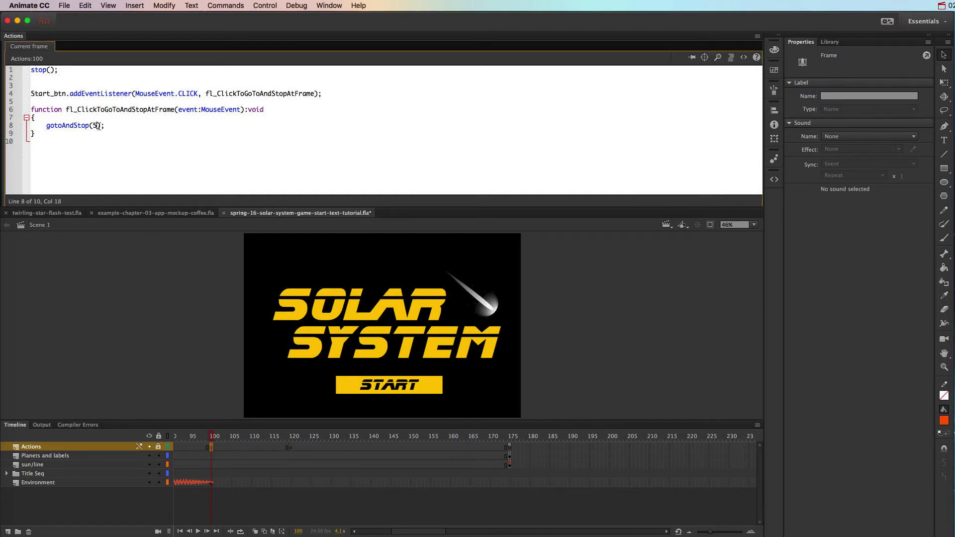
pyautogui.moveTo(99, 126); pyautogui.dragTo(93, 126)
pyautogui.click(88, 476)
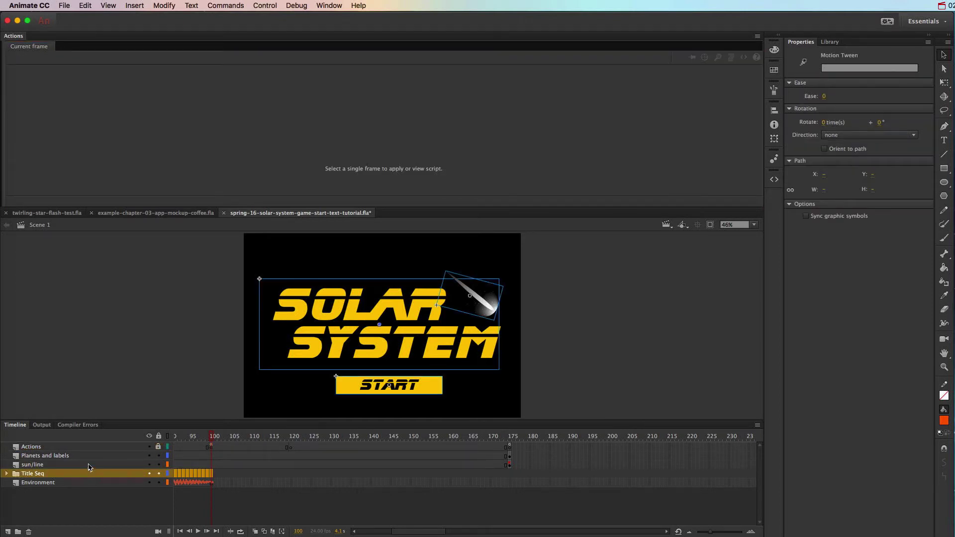
pyautogui.click(8, 532)
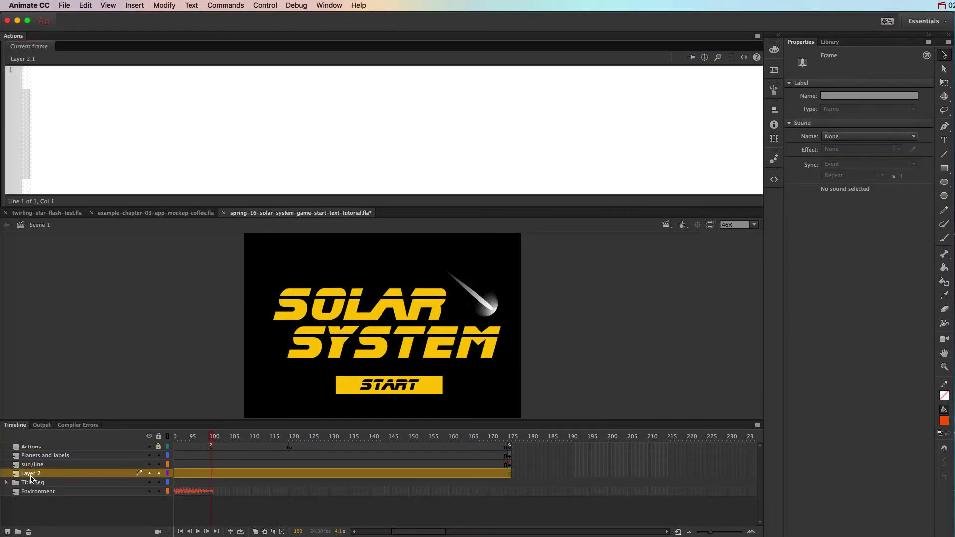
# Step: Rename Layer 2 to 'Input Name Screen'
pyautogui.doubleClick(31, 474)
pyautogui.write('Input ')
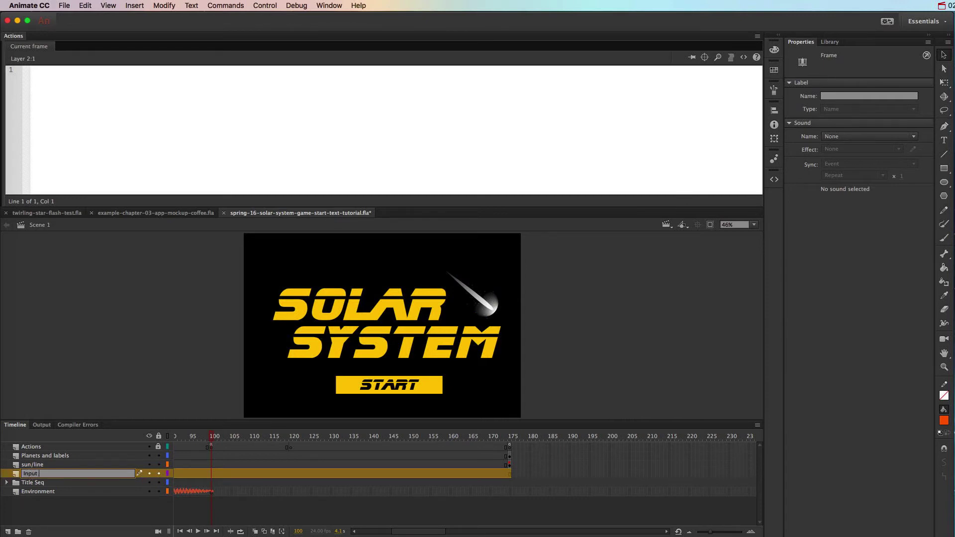
pyautogui.write('Name Screen')
pyautogui.press('Return')
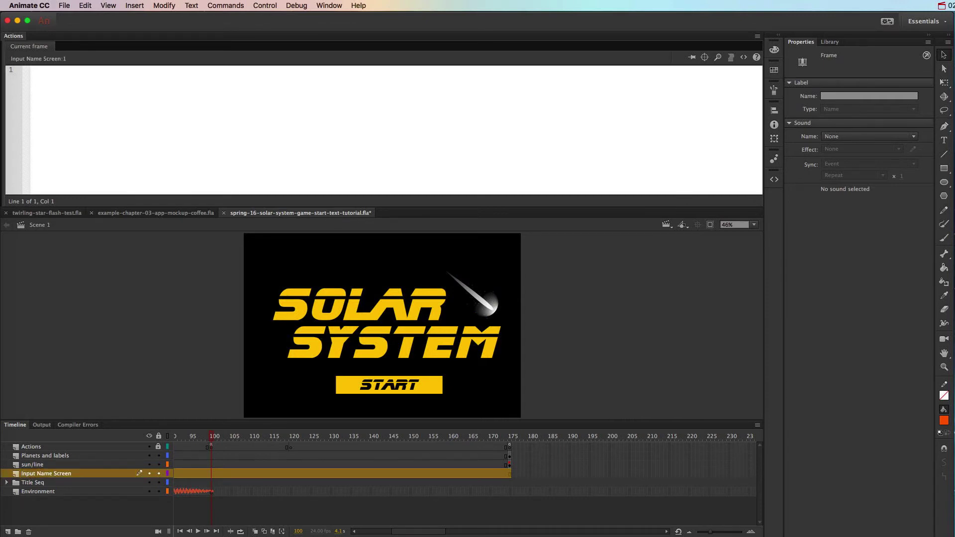
# Step: Insert a blank keyframe at frame 120 and label it InputNameScreen
pyautogui.click(291, 473)
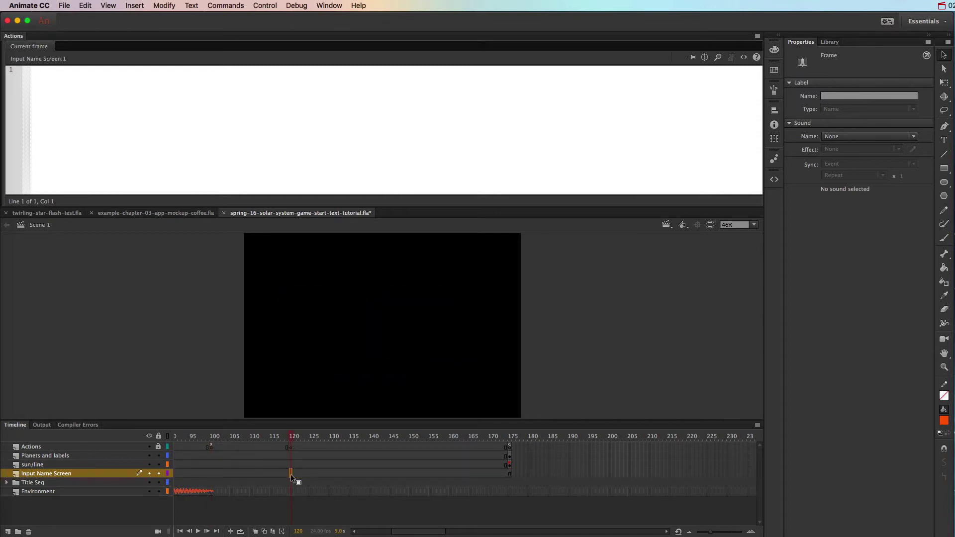
pyautogui.rightClick(291, 476)
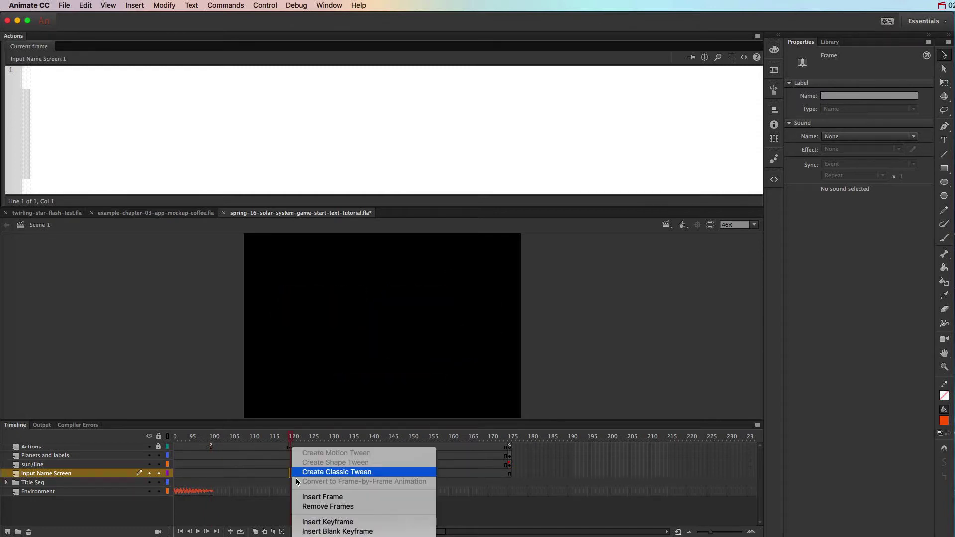
pyautogui.click(324, 531)
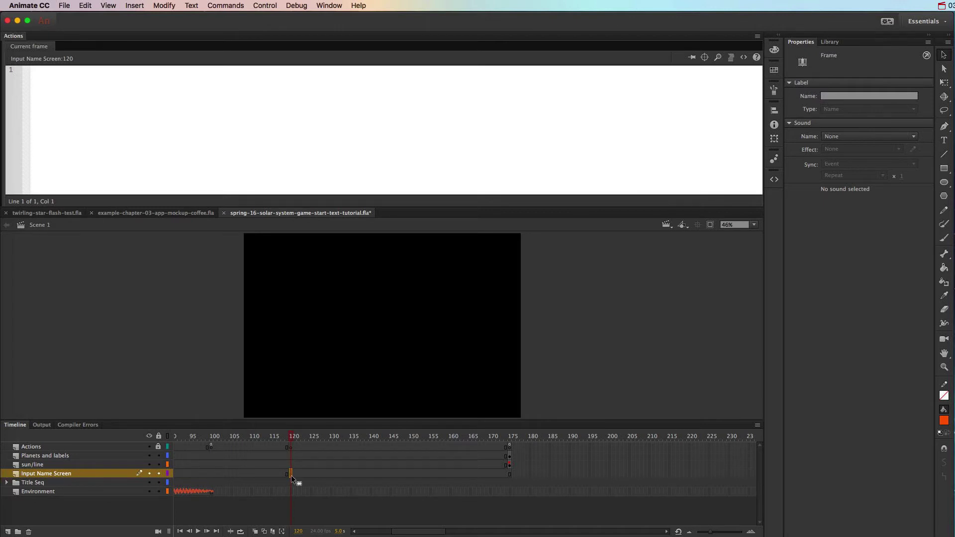
pyautogui.click(844, 96)
pyautogui.write('Inpu')
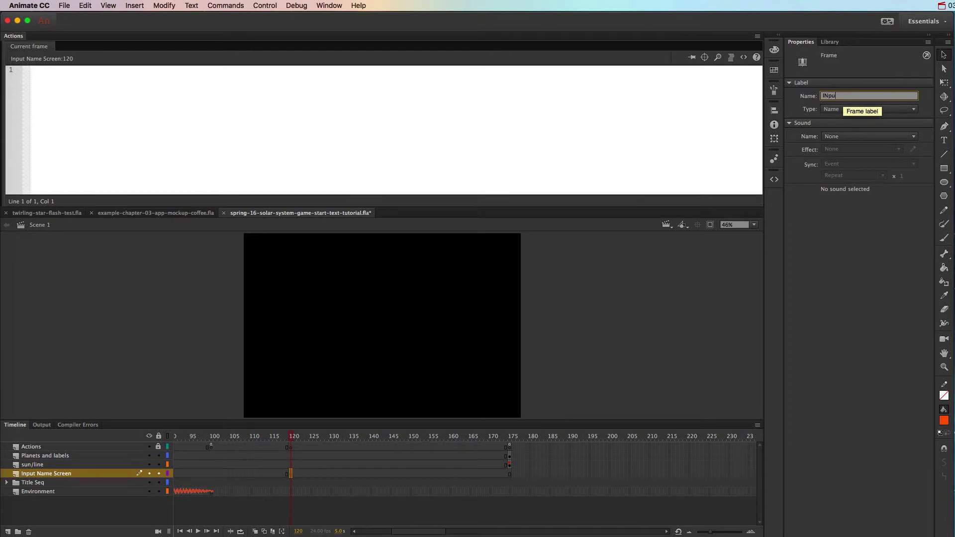
pyautogui.write('tNameScreen')
pyautogui.press('Return')
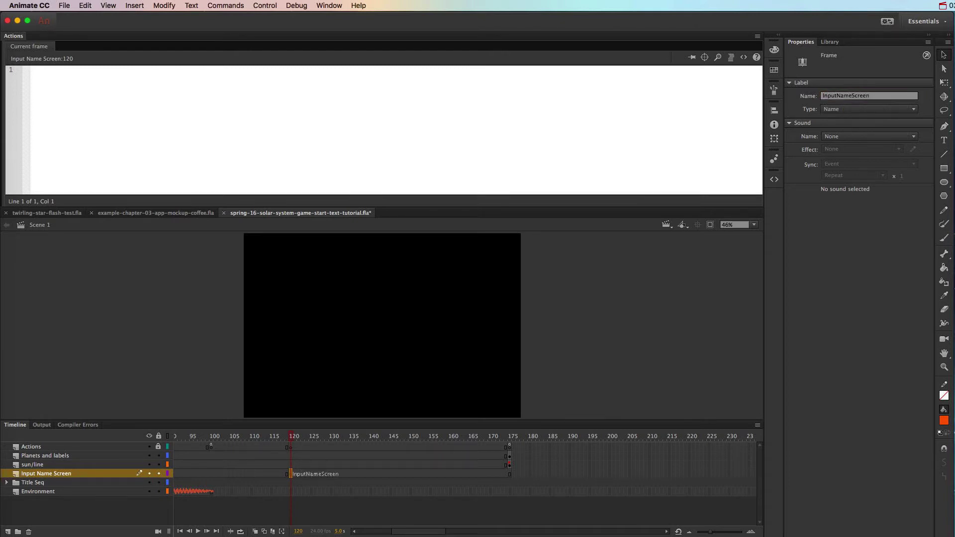
# Step: Remove frames 121–175 so the layer ends at its frame-120 keyframe
pyautogui.click(509, 476)
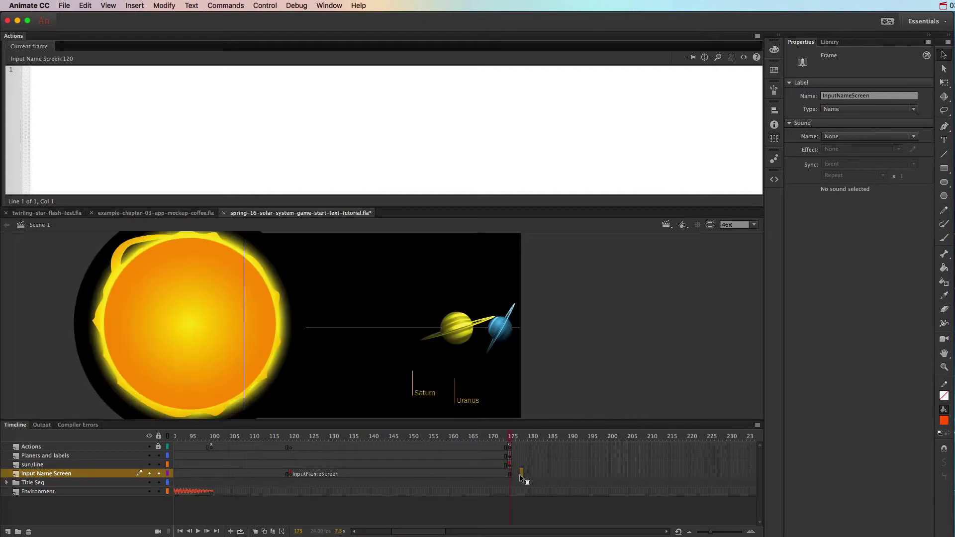
pyautogui.moveTo(515, 478); pyautogui.dragTo(298, 478)
pyautogui.rightClick(305, 474)
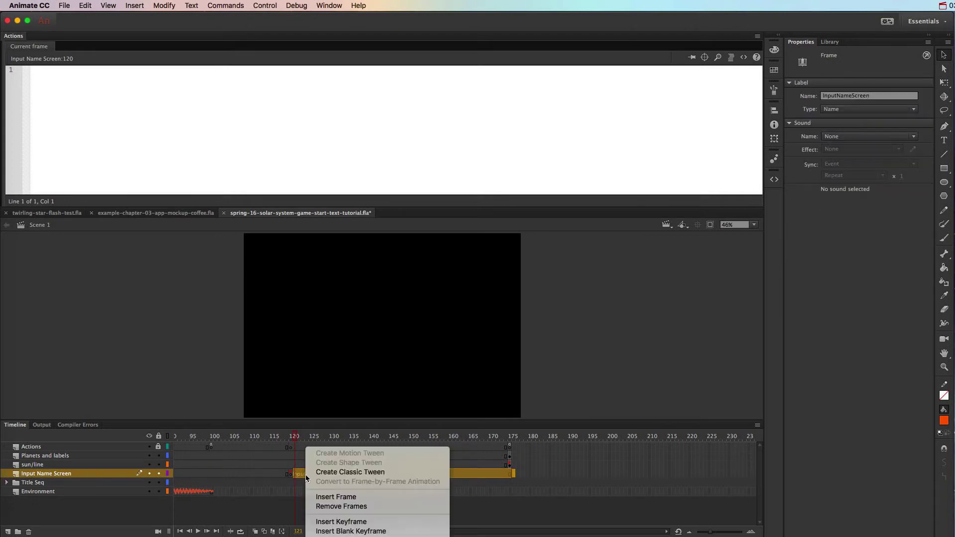
pyautogui.click(345, 507)
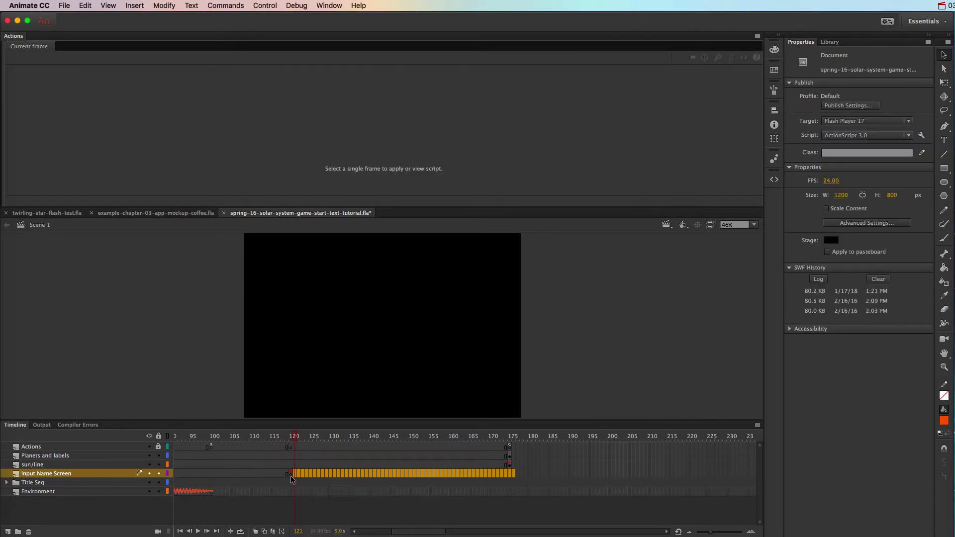
pyautogui.click(291, 473)
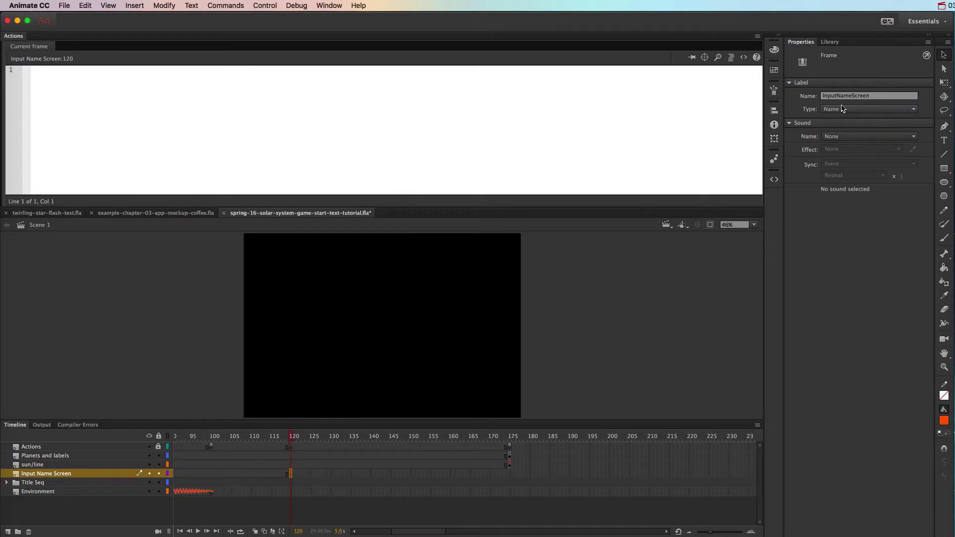
# Step: Change the frame-100 script's gotoAndStop(5) to gotoAndStop("InputNameScreen")
pyautogui.click(211, 448)
pyautogui.doubleClick(94, 126)
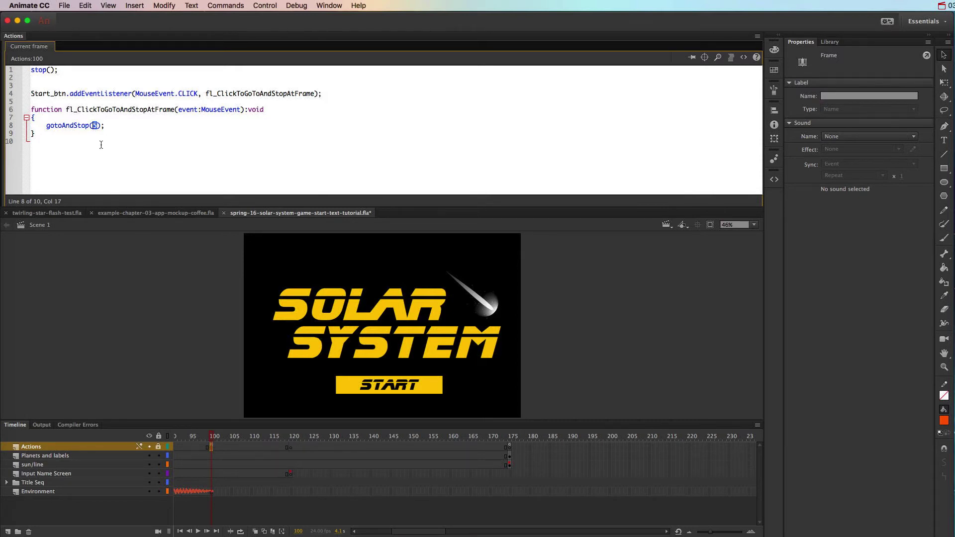
pyautogui.press('BackSpace')
pyautogui.write('"')
pyautogui.write('InputName')
pyautogui.write('Screen')
pyautogui.click(291, 473)
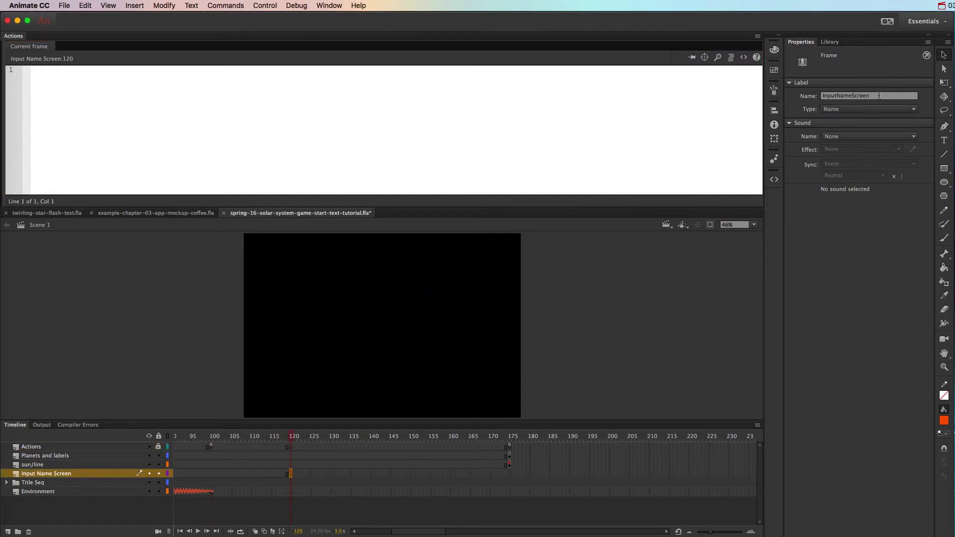
pyautogui.click(210, 446)
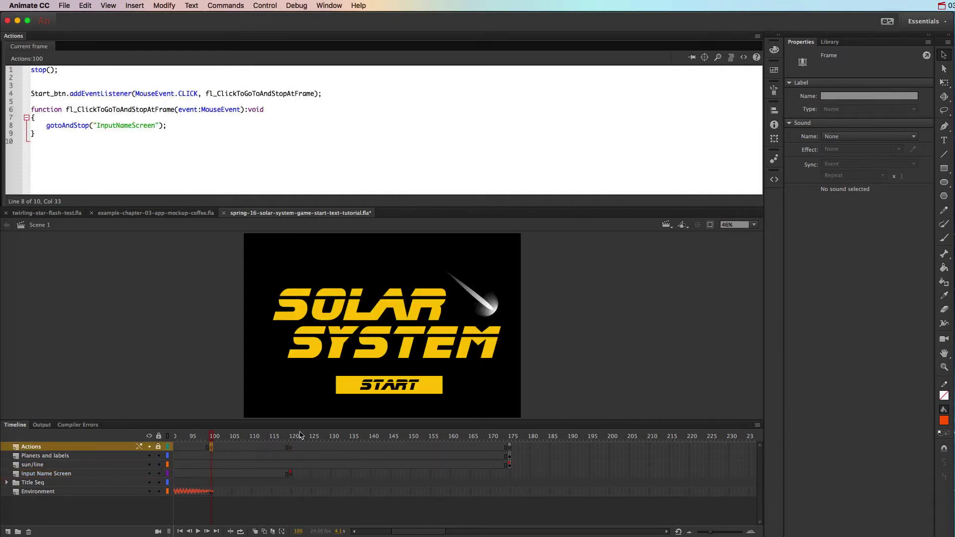
pyautogui.click(290, 474)
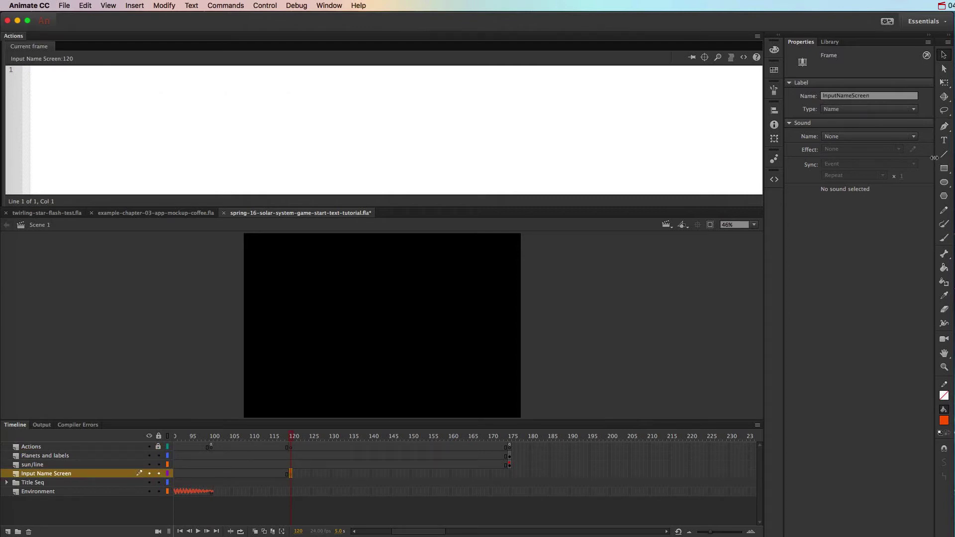
# Step: Create white text reading 'What is your name?' on the stage
pyautogui.click(944, 141)
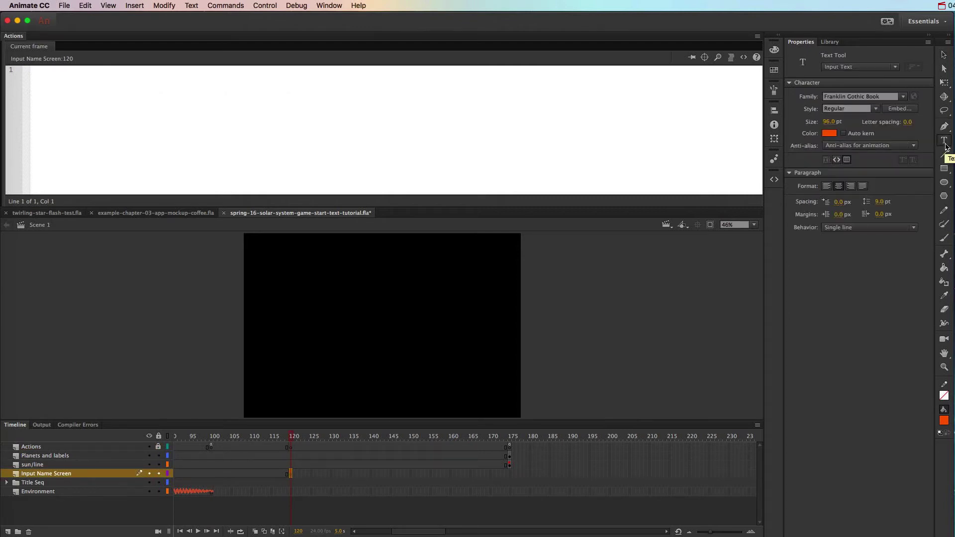
pyautogui.click(829, 133)
pyautogui.click(872, 203)
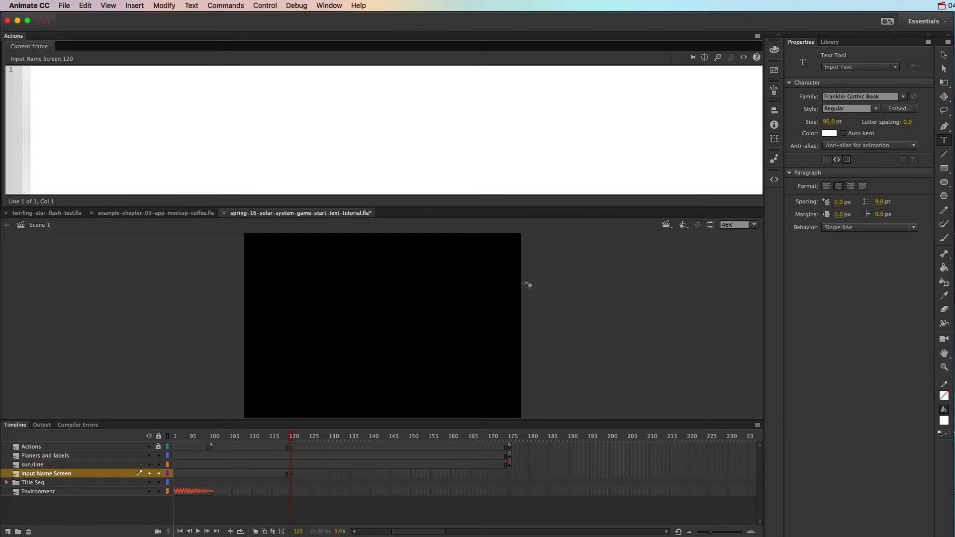
pyautogui.moveTo(269, 301); pyautogui.dragTo(295, 305)
pyautogui.write('What is your name?')
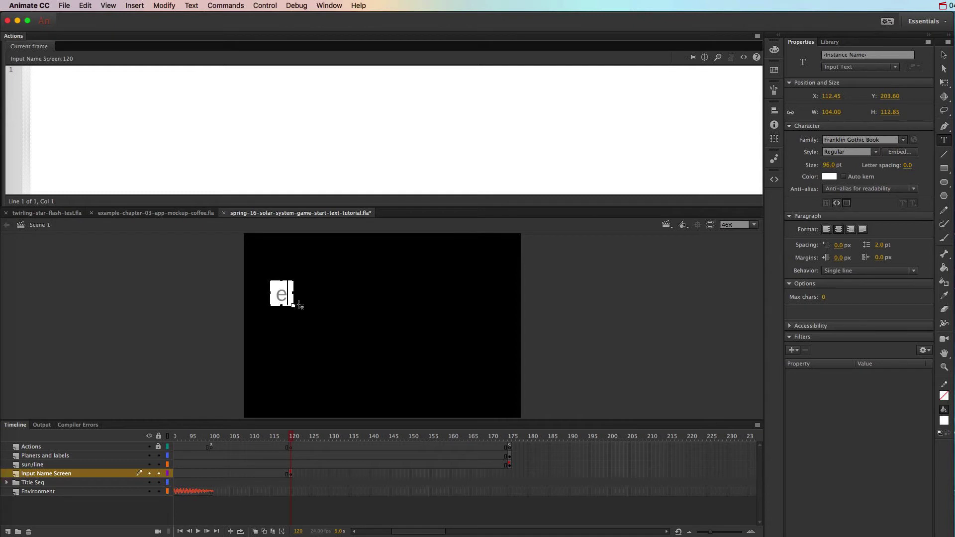
# Step: Widen the heading into a long bar, make it Static Text, nudge it higher, and show the Library
pyautogui.click(945, 56)
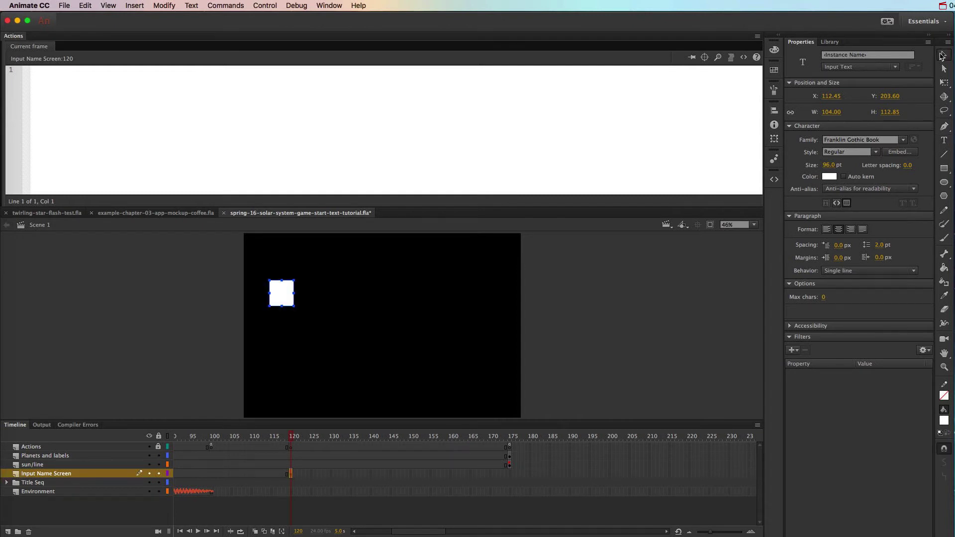
pyautogui.moveTo(294, 306); pyautogui.dragTo(481, 308)
pyautogui.click(846, 67)
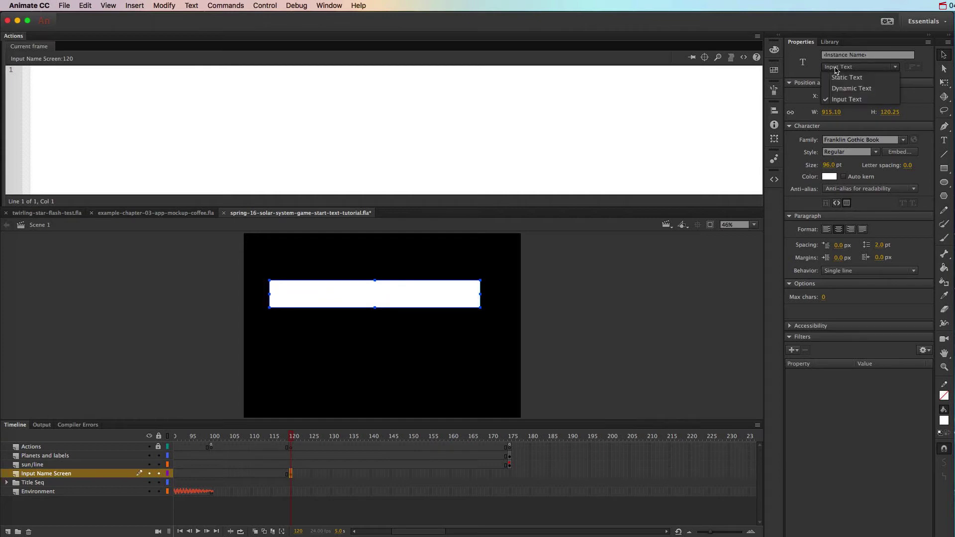
pyautogui.click(839, 72)
pyautogui.click(557, 312)
pyautogui.moveTo(442, 300); pyautogui.dragTo(444, 291)
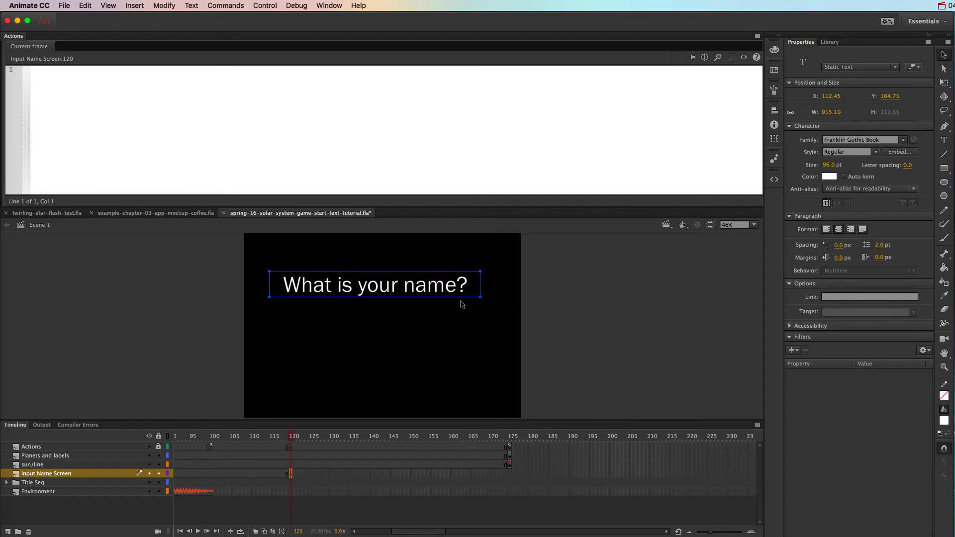
pyautogui.click(545, 307)
pyautogui.click(830, 41)
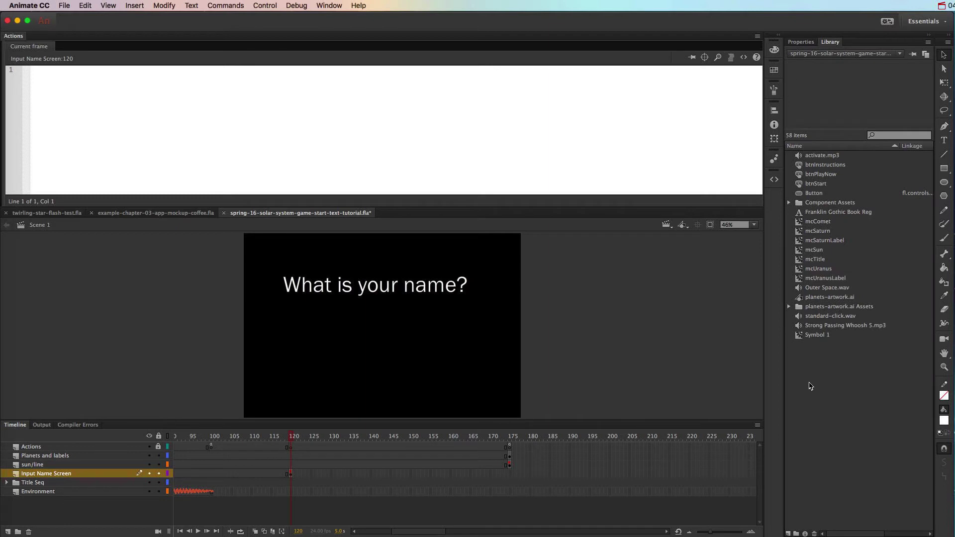
# Step: Place the INSTRUCTIONS button near the stage bottom and give it the instance name 'Instruction'
pyautogui.moveTo(807, 167); pyautogui.dragTo(391, 399)
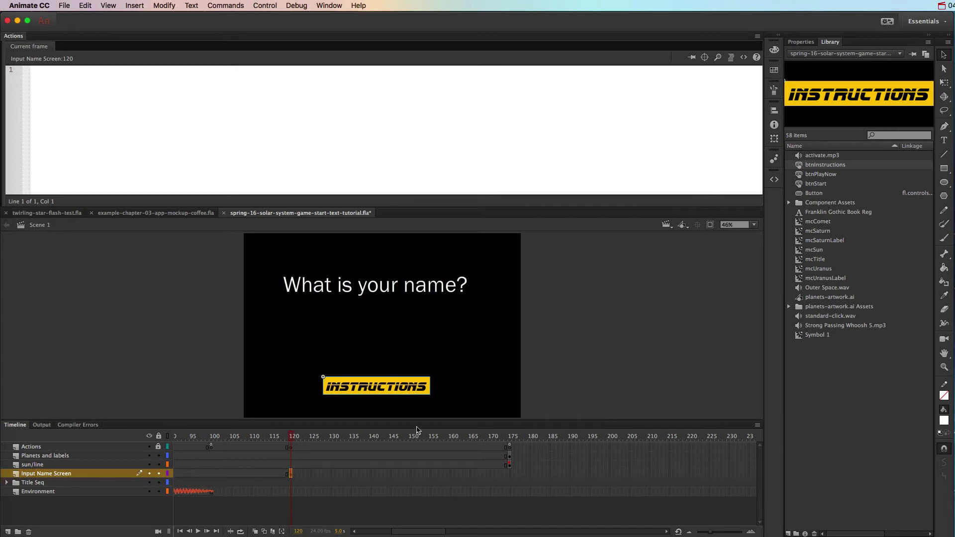
pyautogui.click(801, 42)
pyautogui.click(841, 56)
pyautogui.write('Instructions_btn')
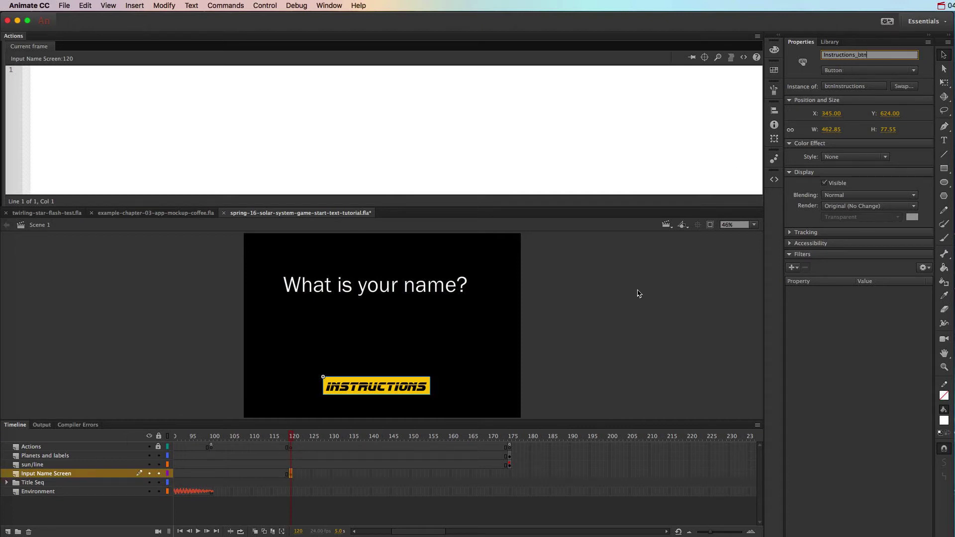
pyautogui.click(559, 313)
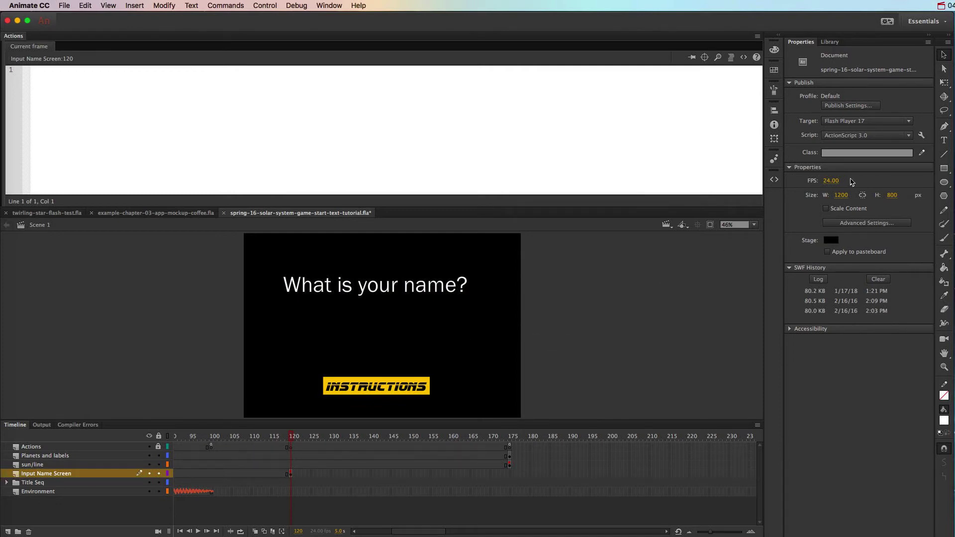
# Step: Set the Text tool to create Input Text
pyautogui.click(946, 141)
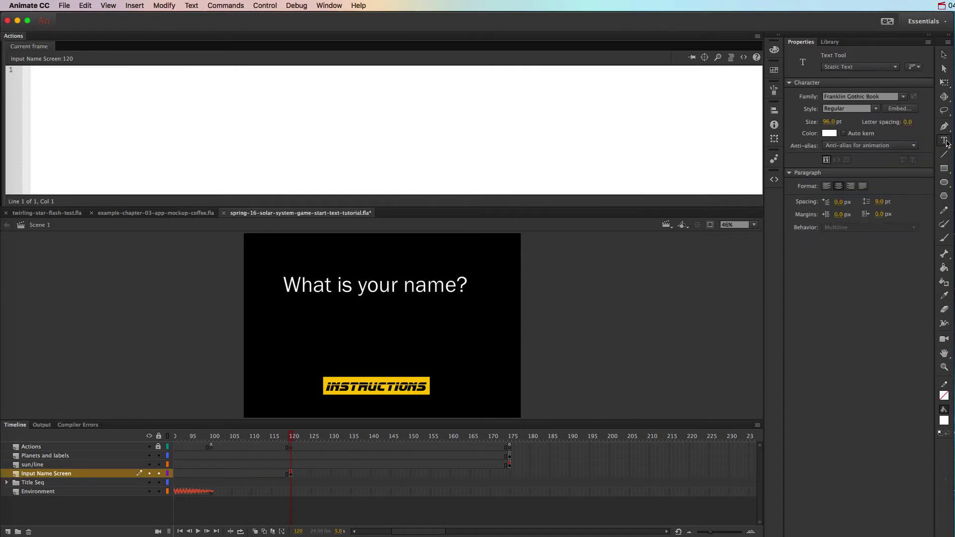
pyautogui.click(860, 67)
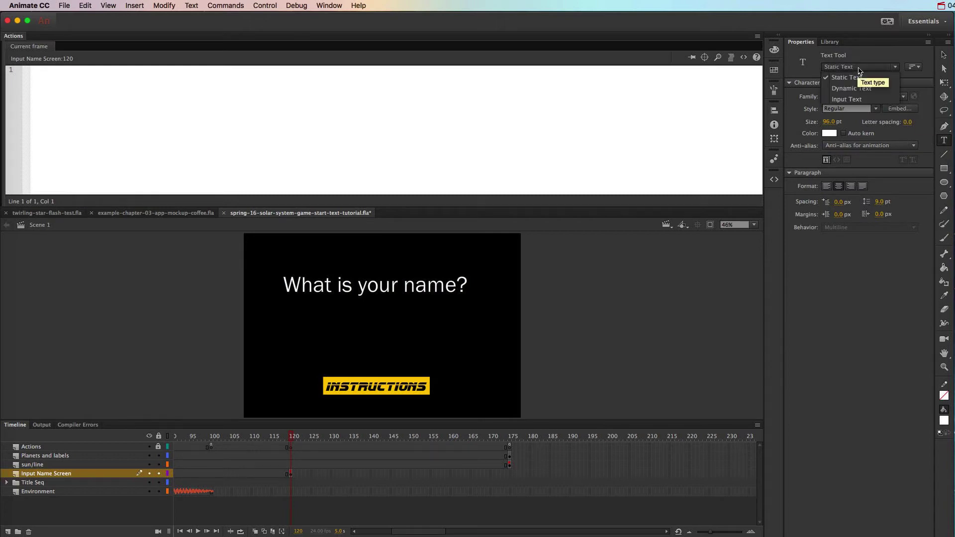
pyautogui.click(853, 99)
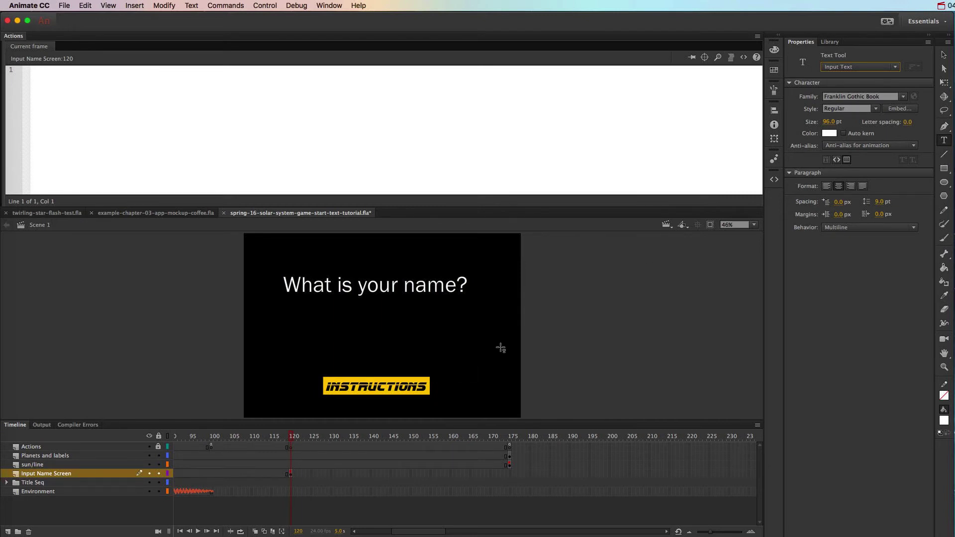
# Step: Draw a bordered input text box and position it just below the question heading
pyautogui.click(847, 160)
pyautogui.moveTo(271, 315); pyautogui.dragTo(499, 321)
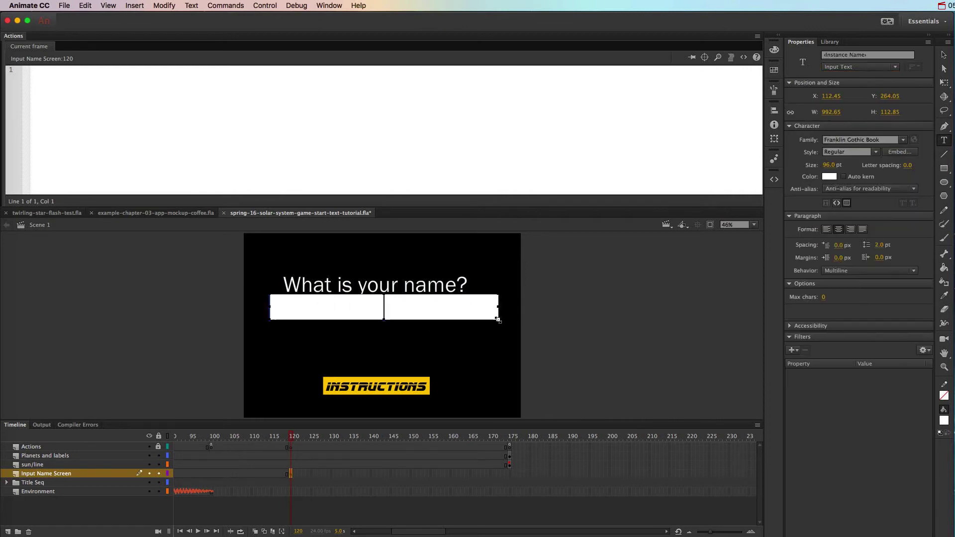
pyautogui.click(944, 54)
pyautogui.moveTo(403, 305); pyautogui.dragTo(396, 315)
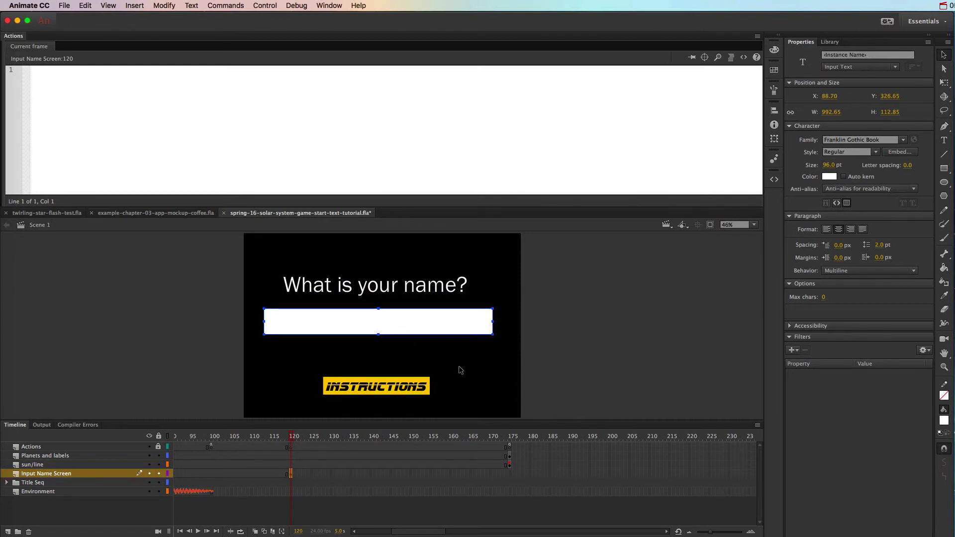
pyautogui.click(534, 355)
pyautogui.click(471, 332)
# Step: Keep Franklin Gothic Book and set the input text to 75 pt red
pyautogui.click(904, 141)
pyautogui.click(905, 141)
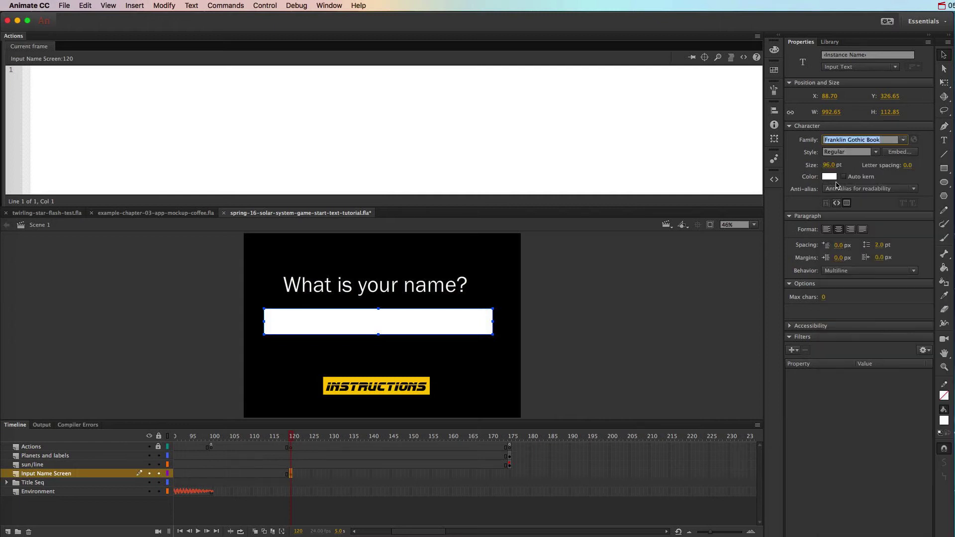
pyautogui.click(832, 167)
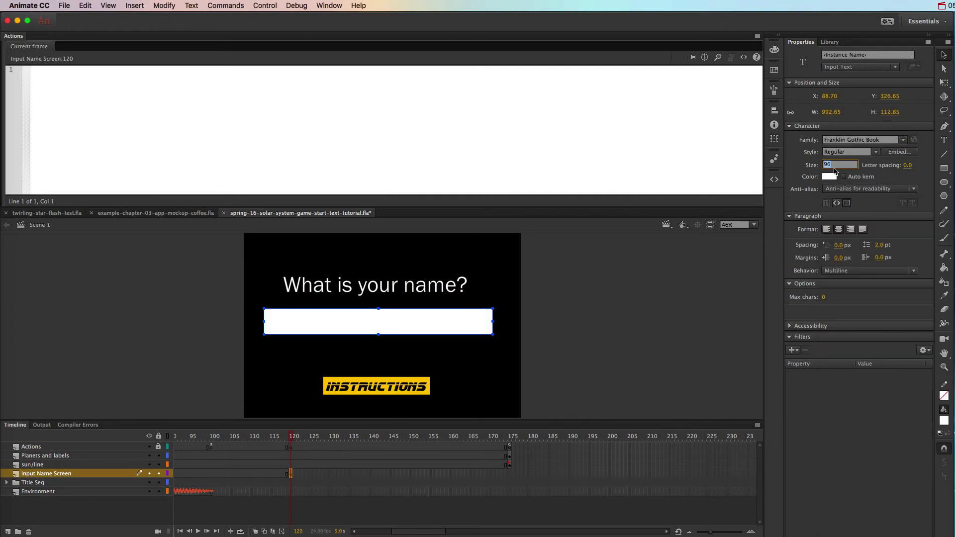
pyautogui.write('75')
pyautogui.press('Return')
pyautogui.click(830, 177)
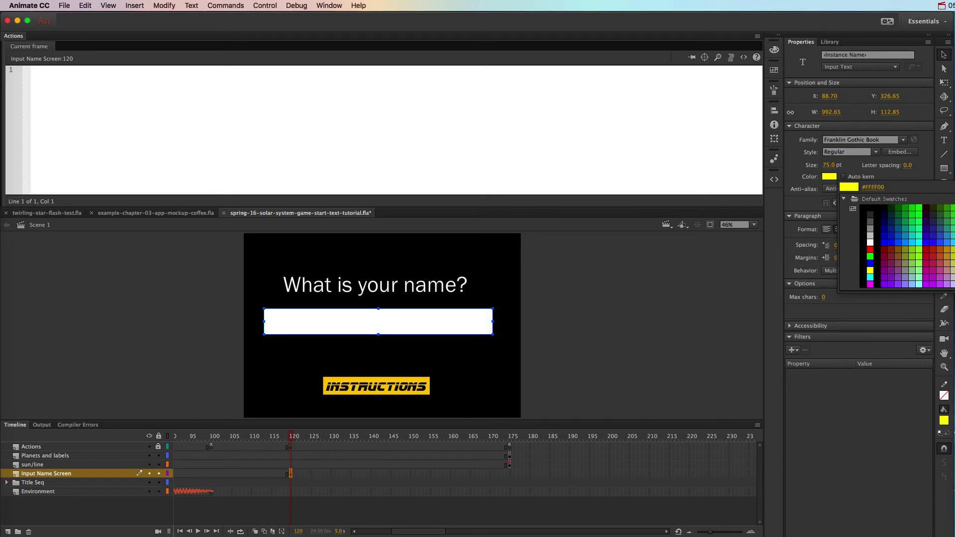
pyautogui.click(871, 271)
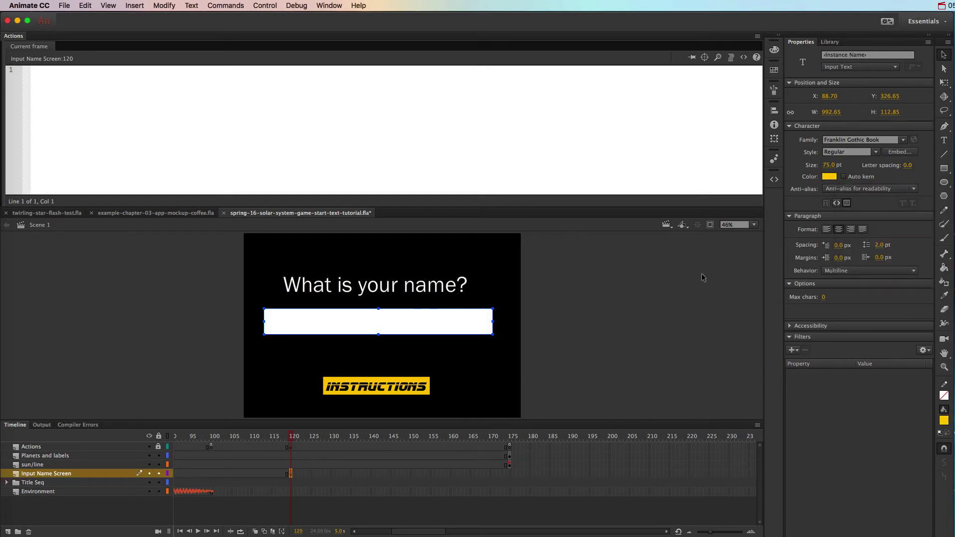
pyautogui.click(830, 177)
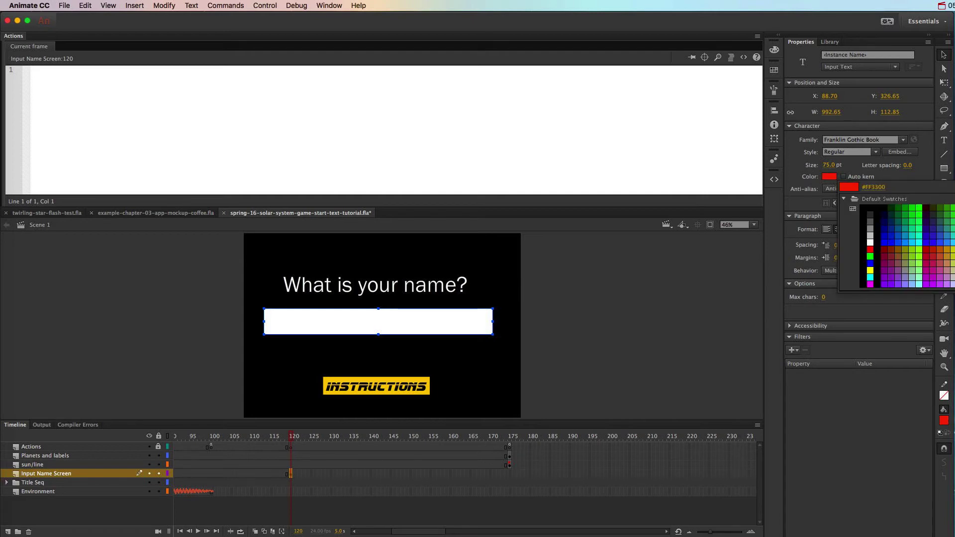
pyautogui.click(874, 253)
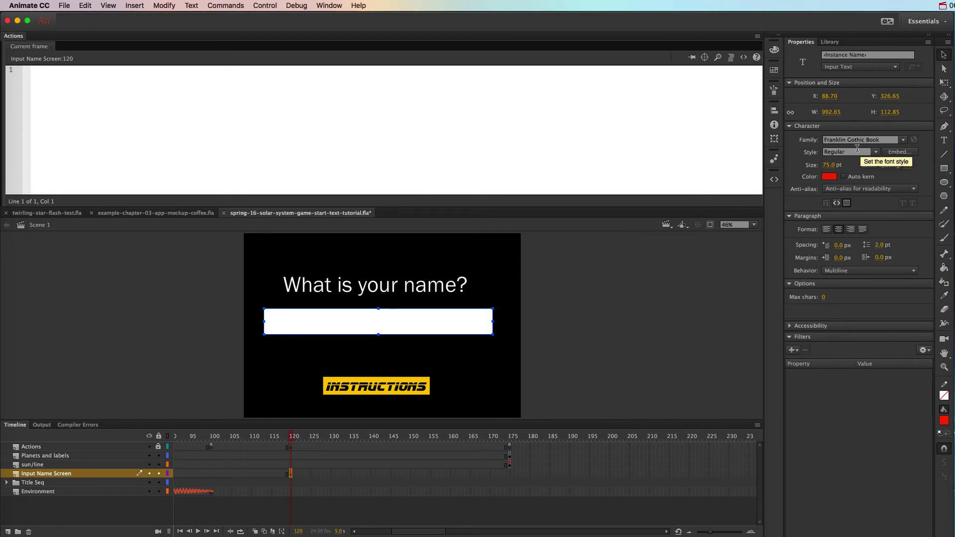
# Step: Embed Franklin Gothic Book Regular as 'Franklin Gothic Book Reg' for the input field
pyautogui.click(877, 153)
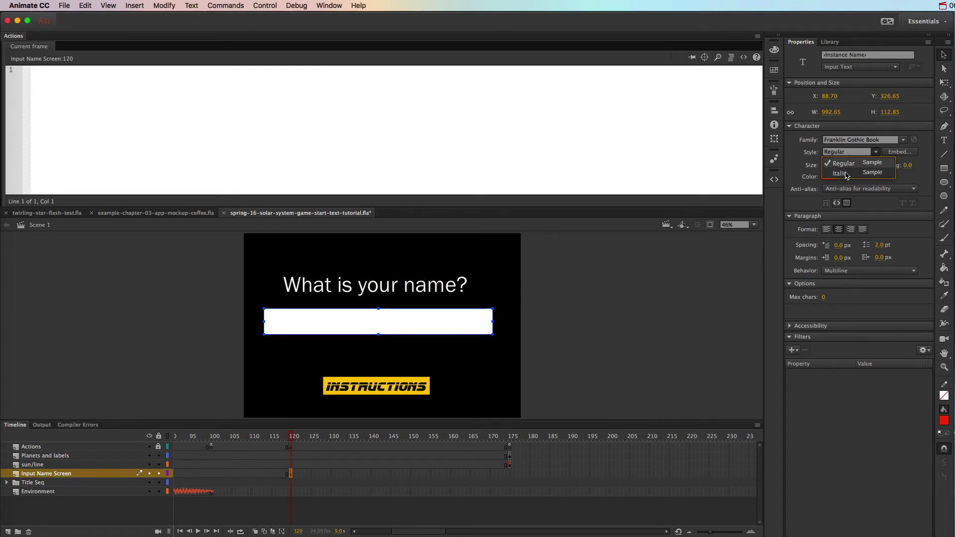
pyautogui.click(903, 163)
pyautogui.click(900, 153)
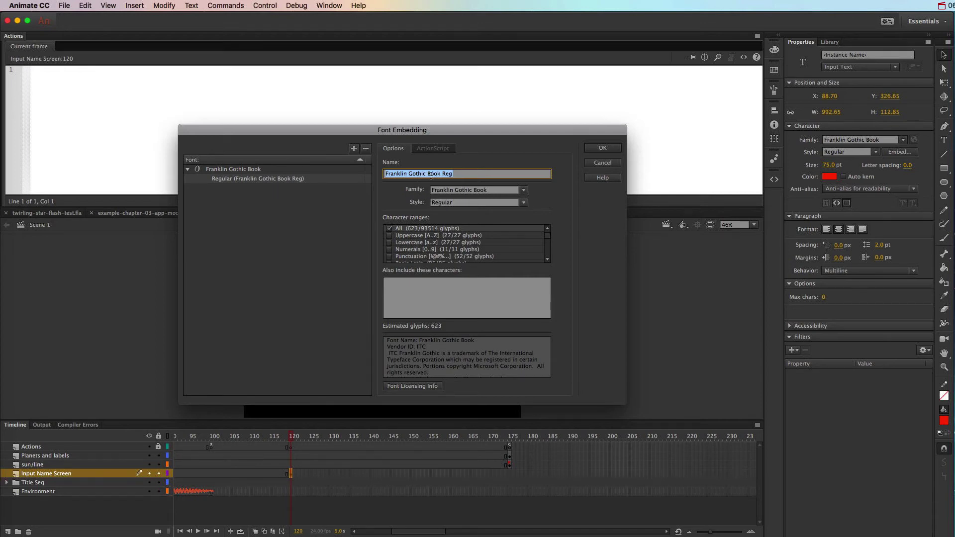
pyautogui.click(522, 204)
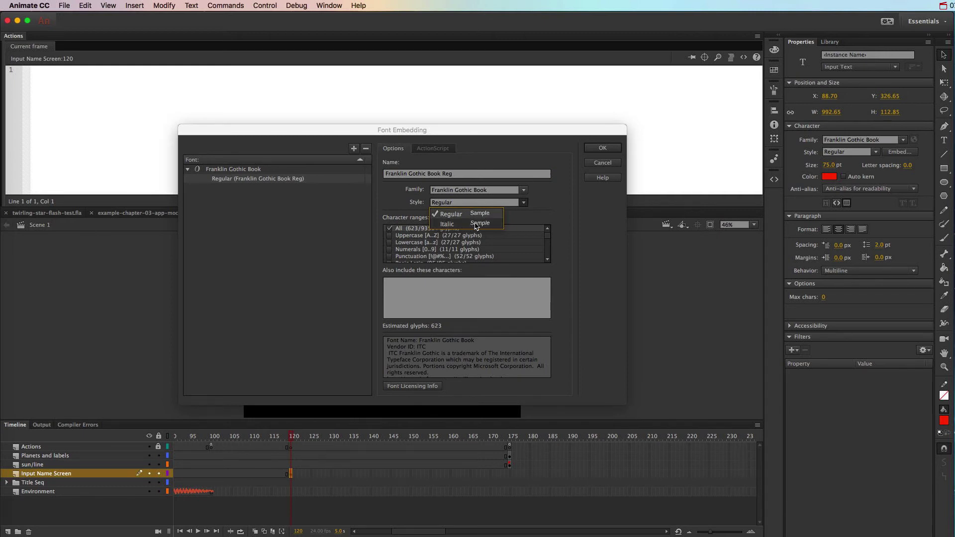
pyautogui.click(523, 203)
pyautogui.click(450, 173)
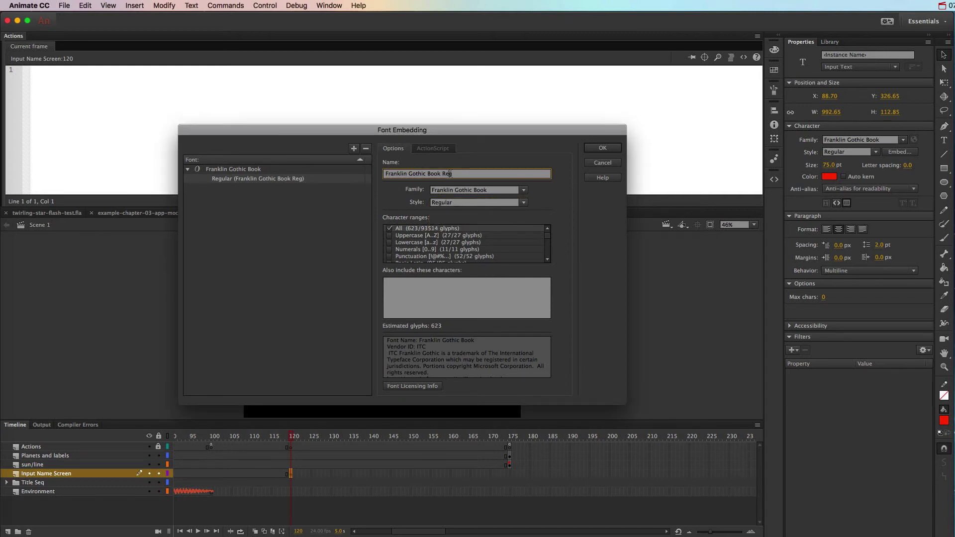
pyautogui.click(595, 164)
pyautogui.click(829, 43)
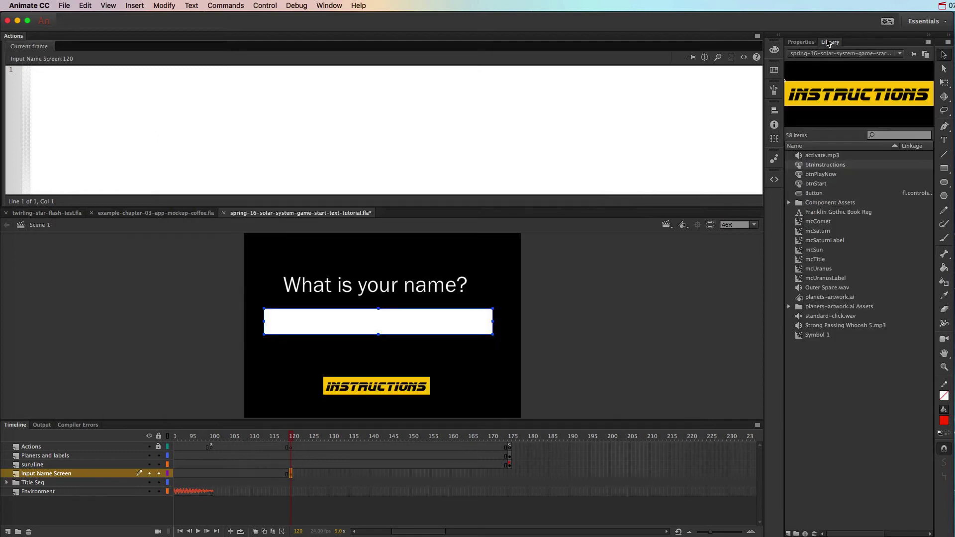
pyautogui.click(811, 215)
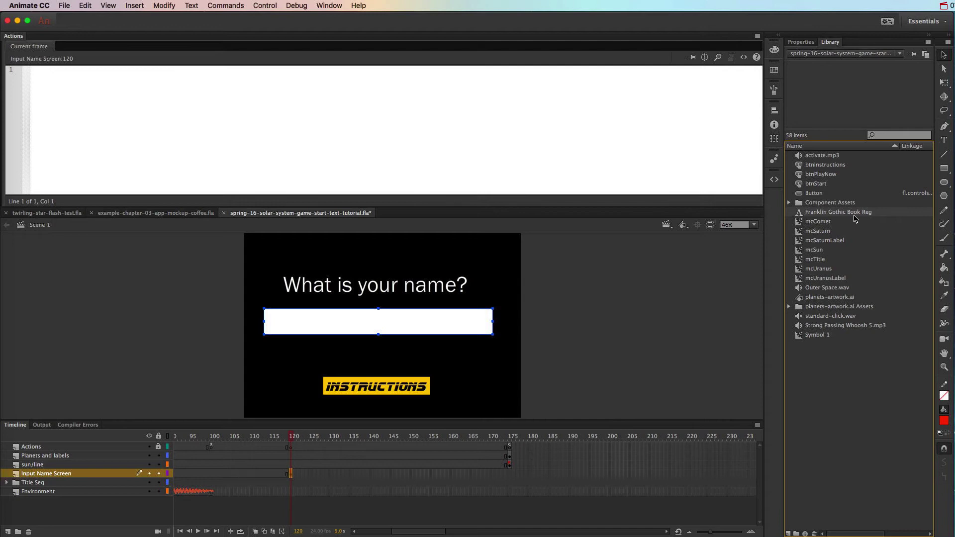
pyautogui.click(424, 288)
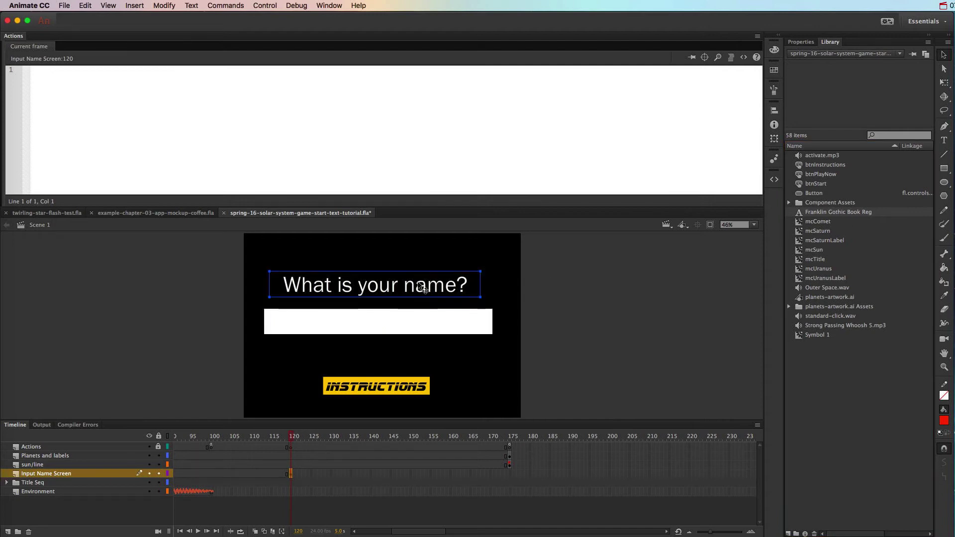
pyautogui.click(419, 324)
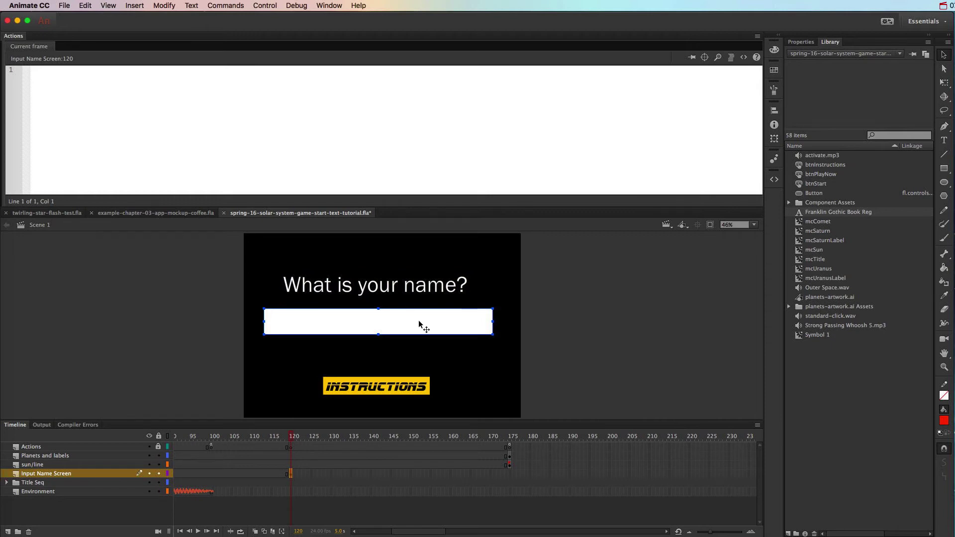
pyautogui.click(377, 394)
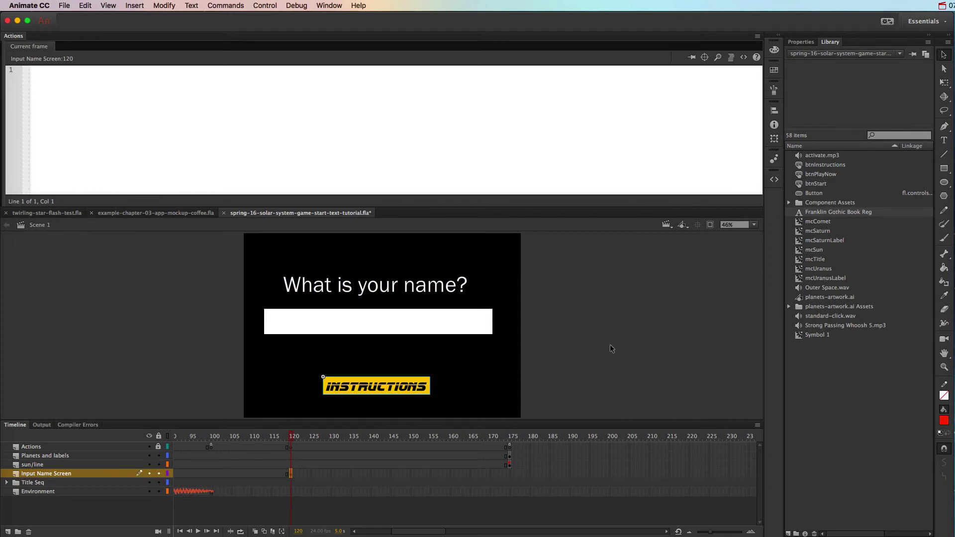
# Step: Select the input text field and set its instance name to userName
pyautogui.click(812, 43)
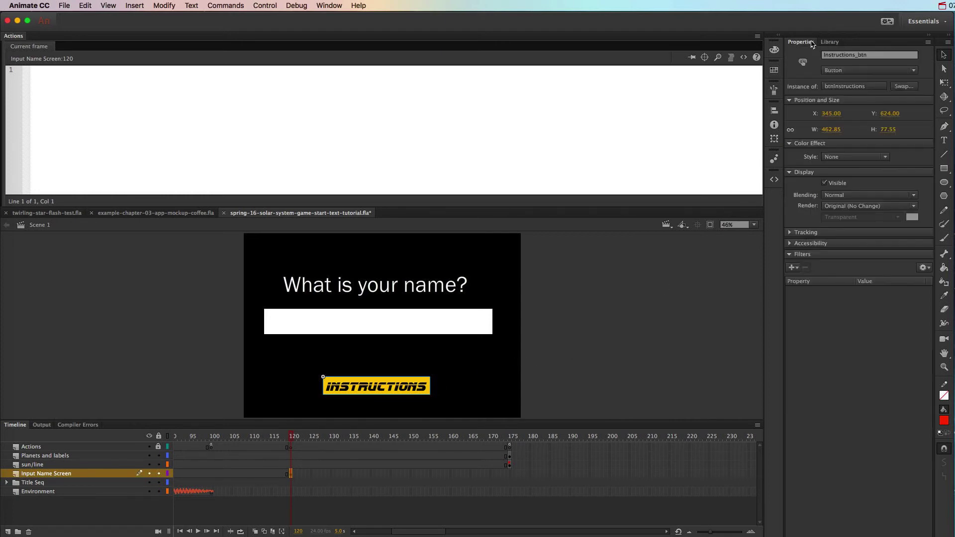
pyautogui.click(623, 240)
pyautogui.click(435, 322)
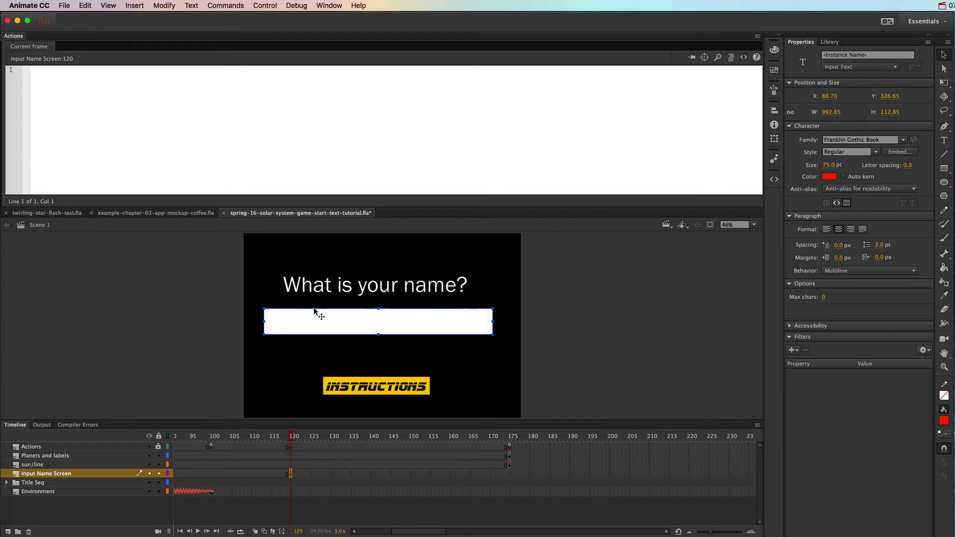
pyautogui.click(830, 56)
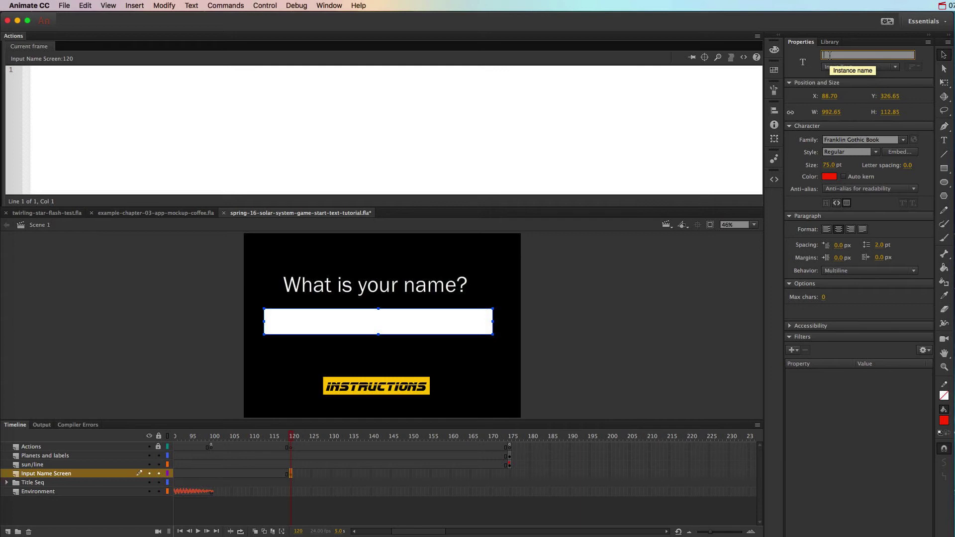
pyautogui.write('userName')
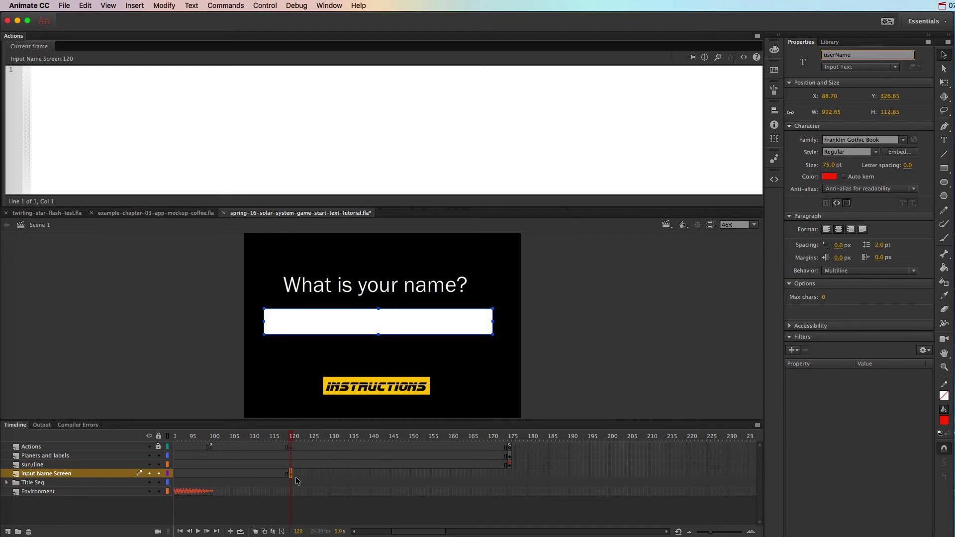
# Step: Insert a blank keyframe at frame 140 on the Actions layer
pyautogui.click(372, 448)
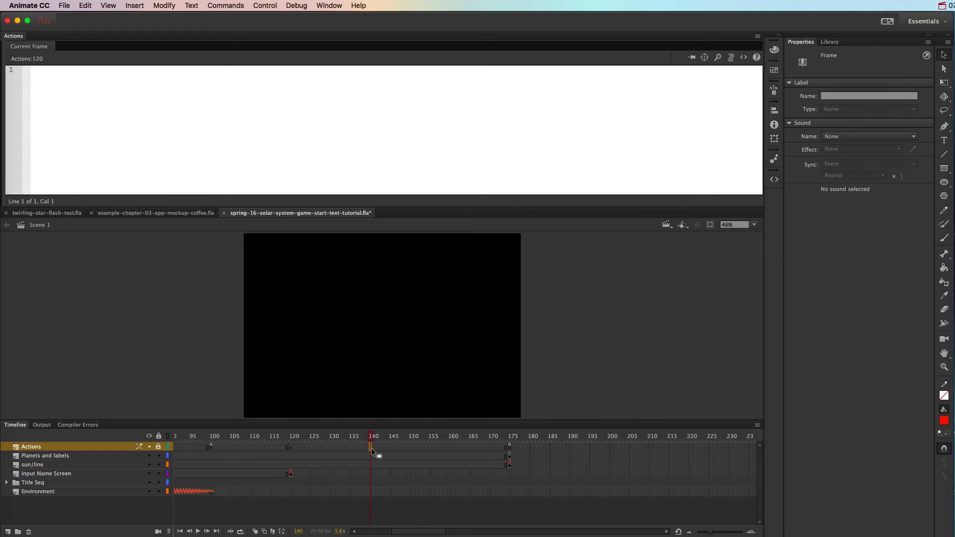
pyautogui.rightClick(371, 448)
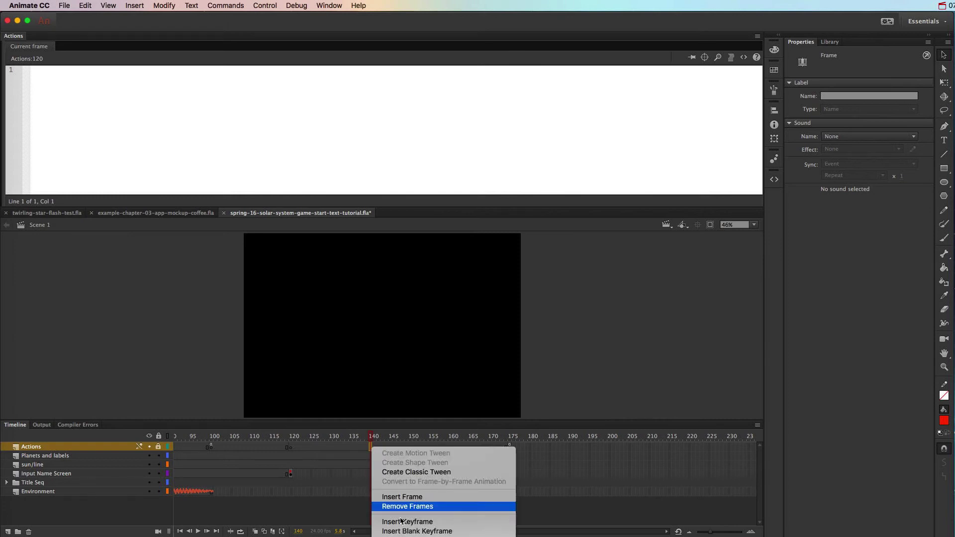
pyautogui.click(411, 531)
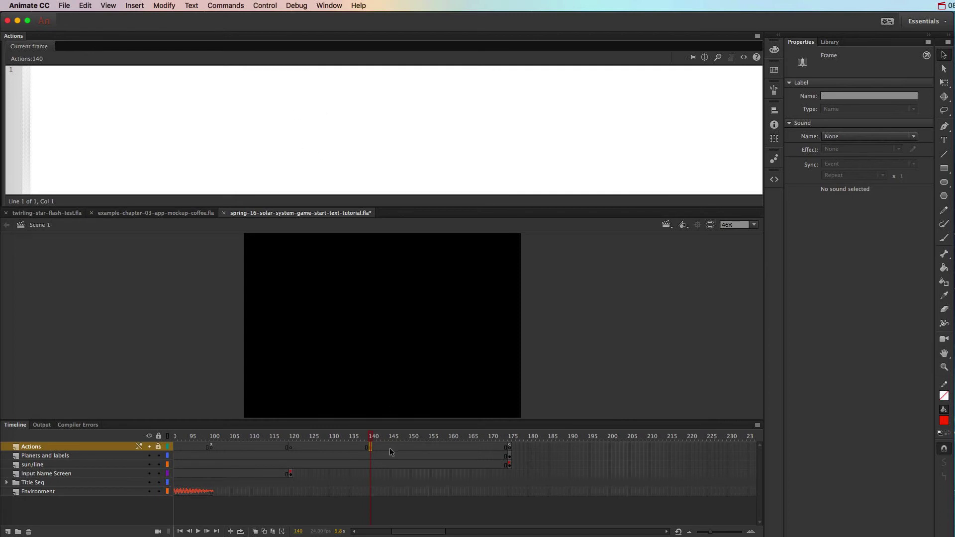
# Step: Select the Input Name Screen layer in the timeline
pyautogui.click(371, 466)
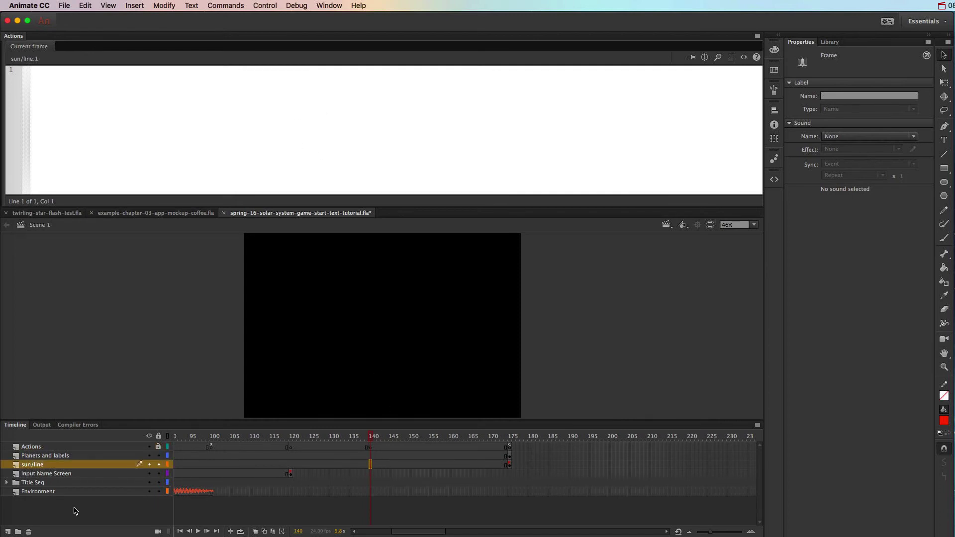
pyautogui.click(55, 483)
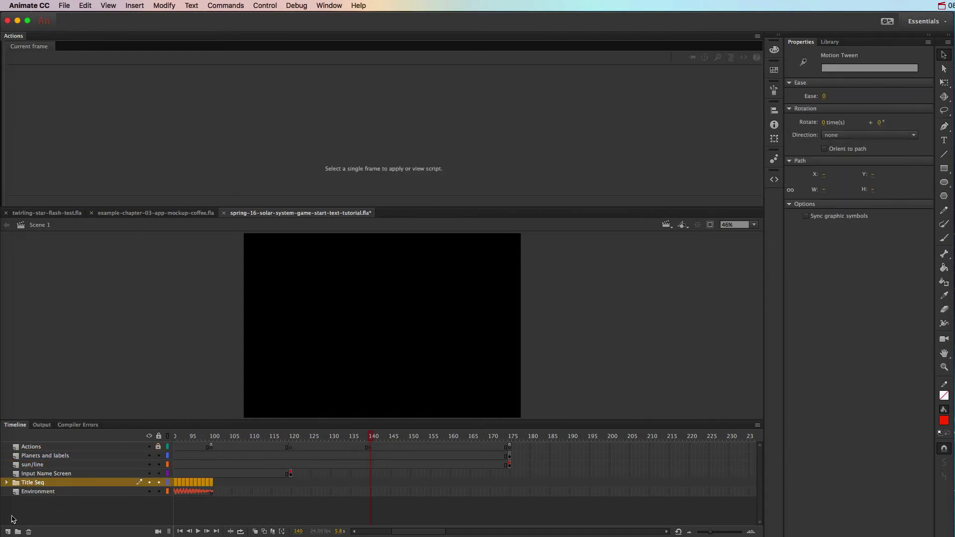
pyautogui.click(47, 475)
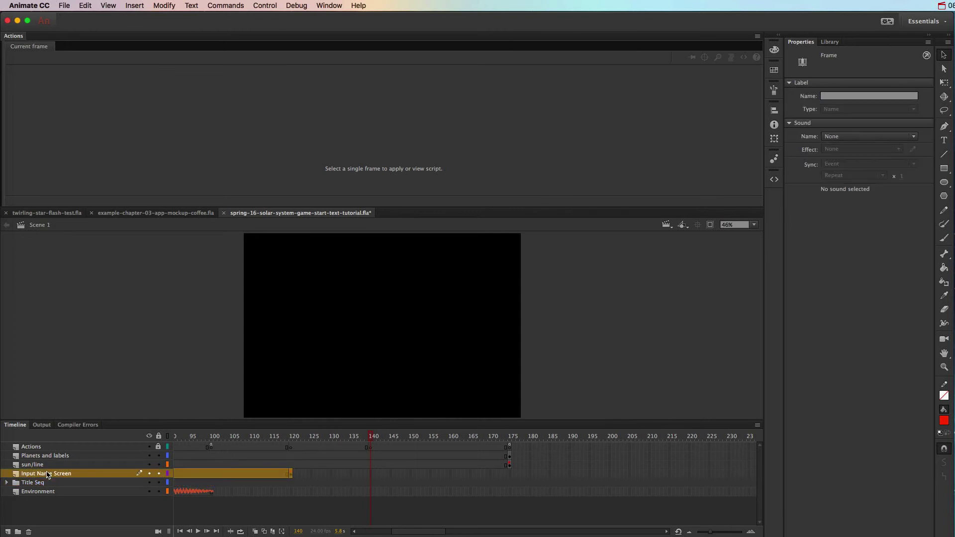
# Step: Add a new layer with a blank keyframe at frame 140 and remove its extra frames
pyautogui.click(8, 532)
pyautogui.click(372, 474)
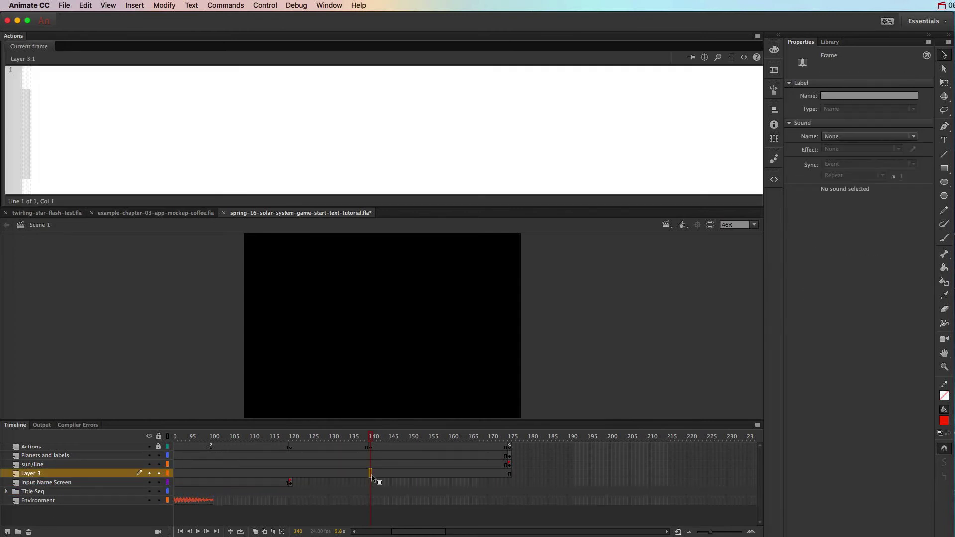
pyautogui.rightClick(371, 473)
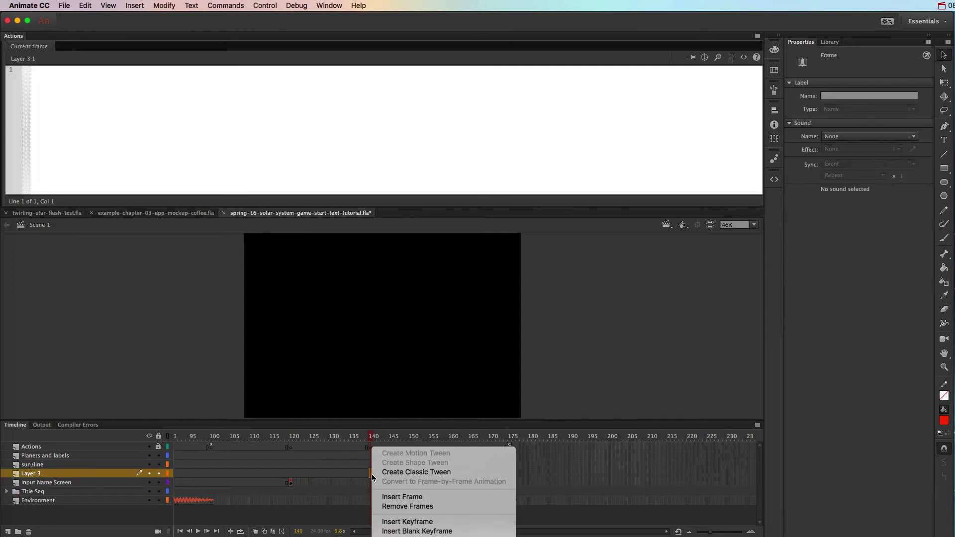
pyautogui.click(409, 531)
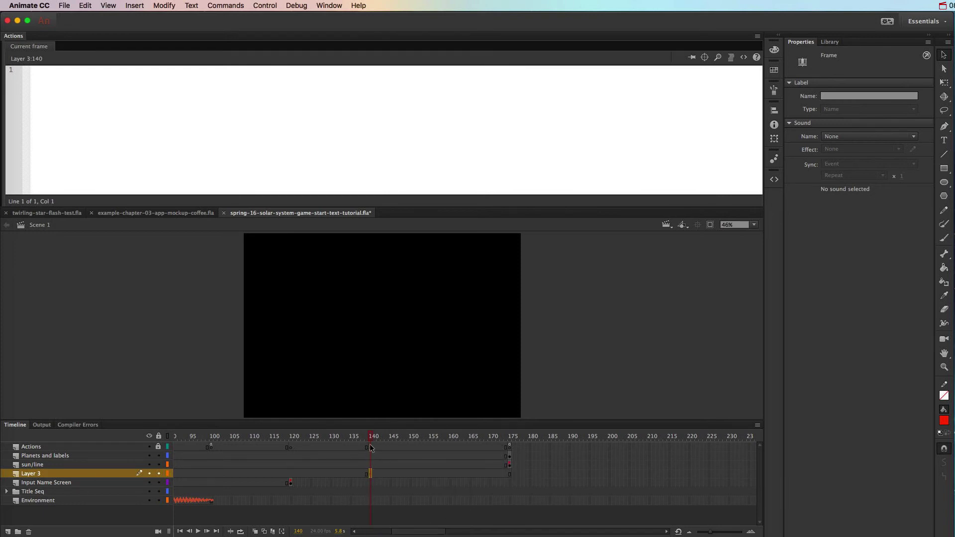
pyautogui.moveTo(524, 473); pyautogui.dragTo(375, 477)
pyautogui.rightClick(375, 477)
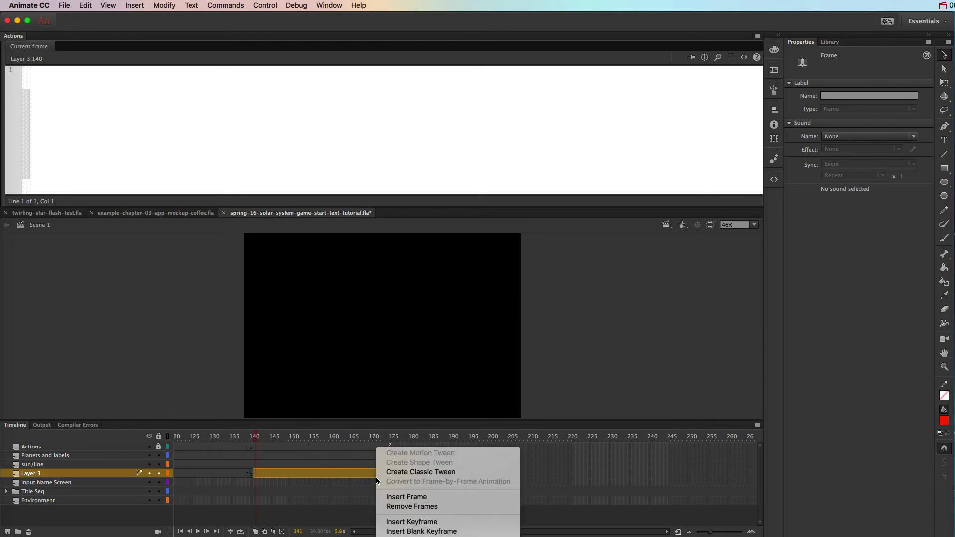
pyautogui.click(403, 506)
# Step: Rename the new layer to 'Dynamic Text Instructions'
pyautogui.hscroll(-10, 347, 504)
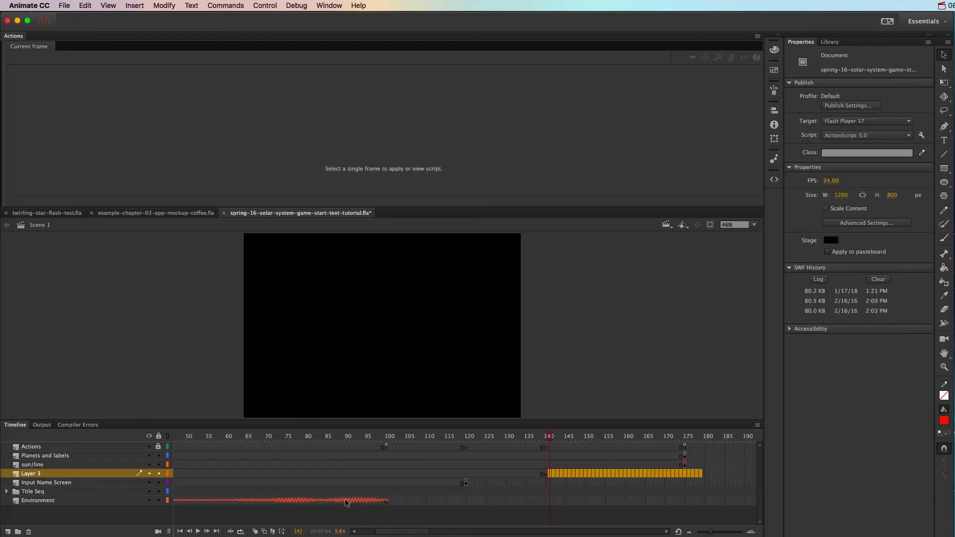
pyautogui.click(407, 440)
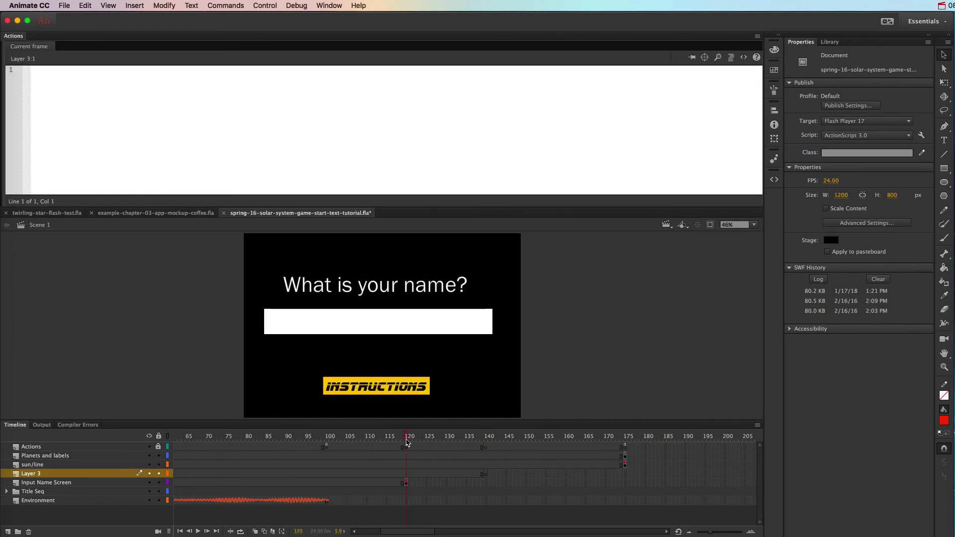
pyautogui.click(487, 440)
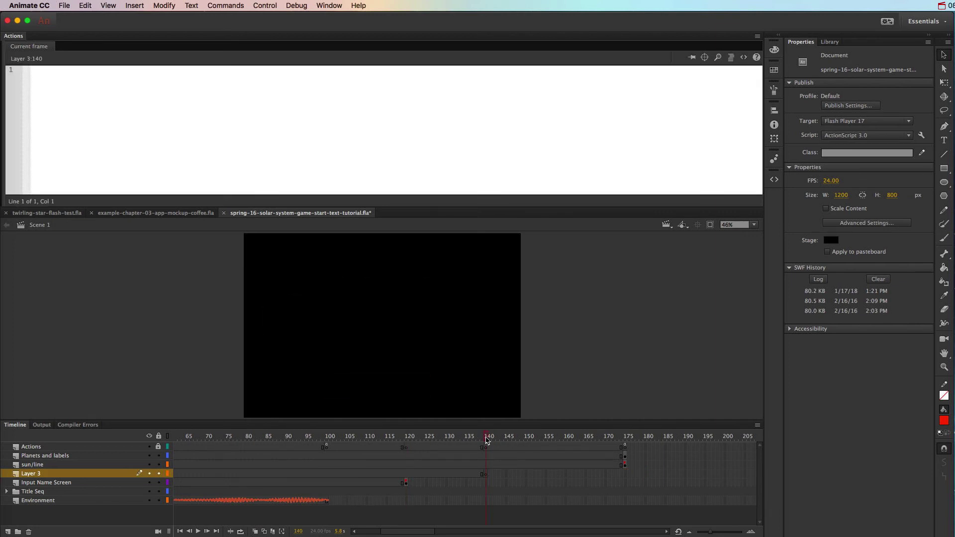
pyautogui.click(485, 473)
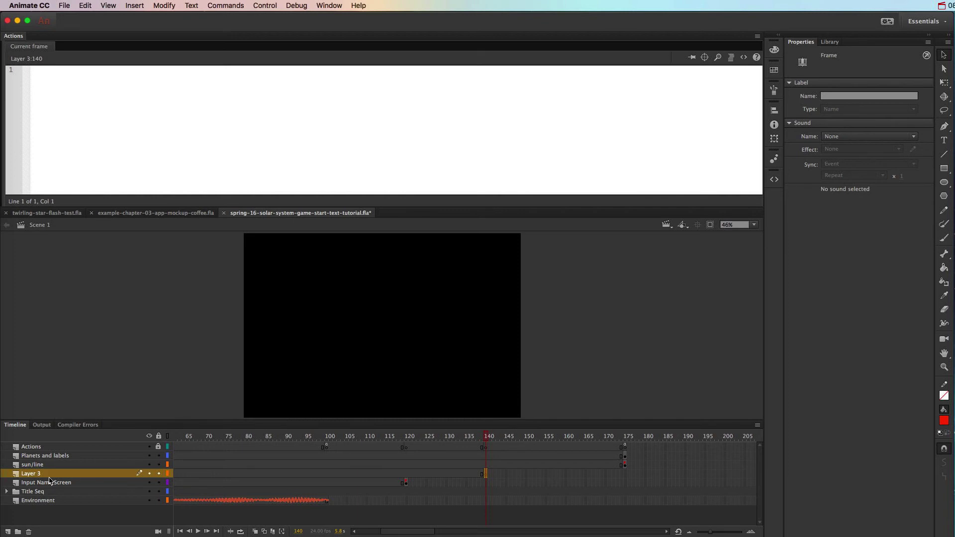
pyautogui.doubleClick(31, 474)
pyautogui.write('D')
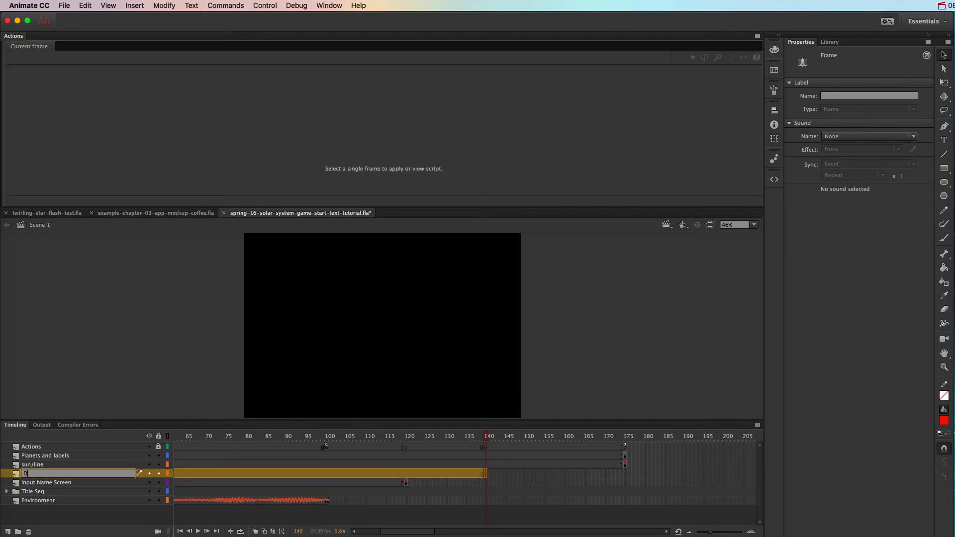
pyautogui.write('ynamic Text Instructions')
pyautogui.press('Return')
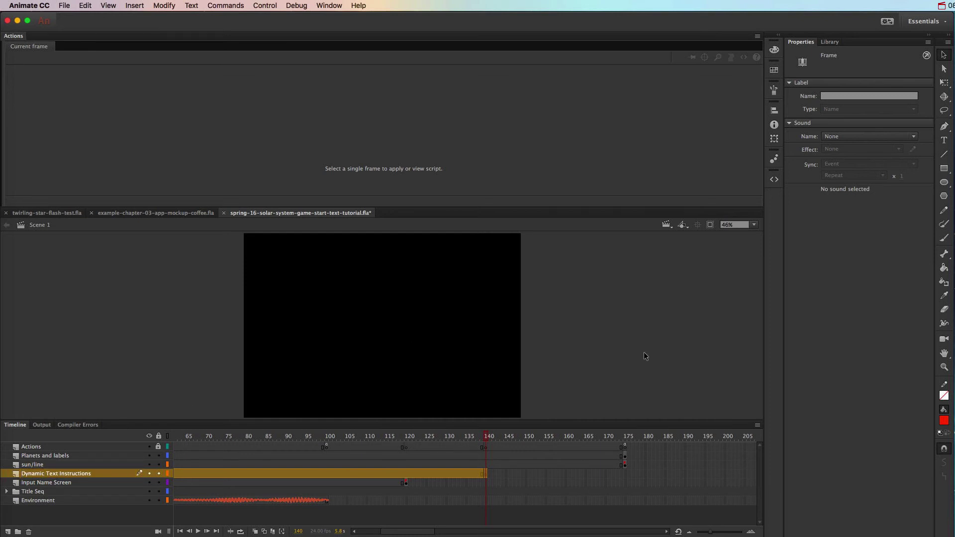
pyautogui.click(408, 441)
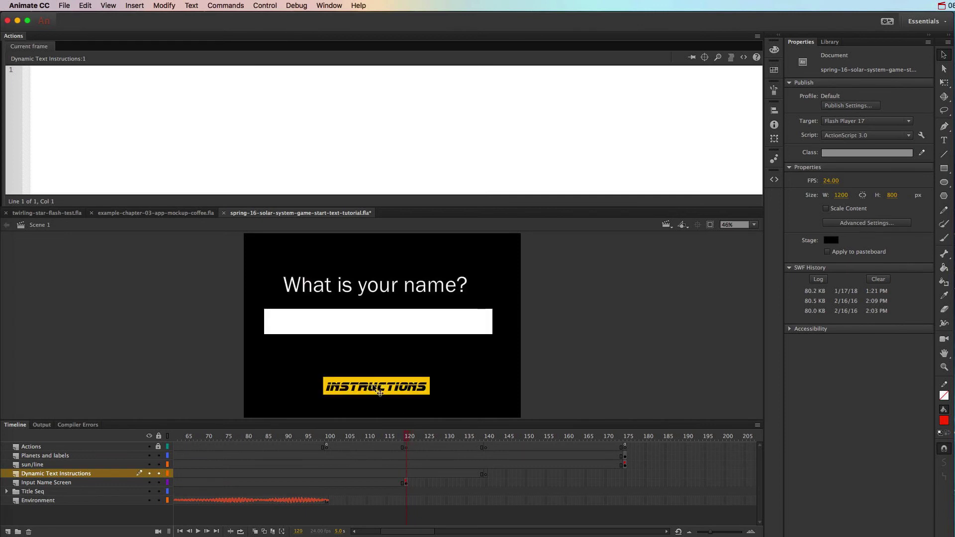
pyautogui.click(486, 443)
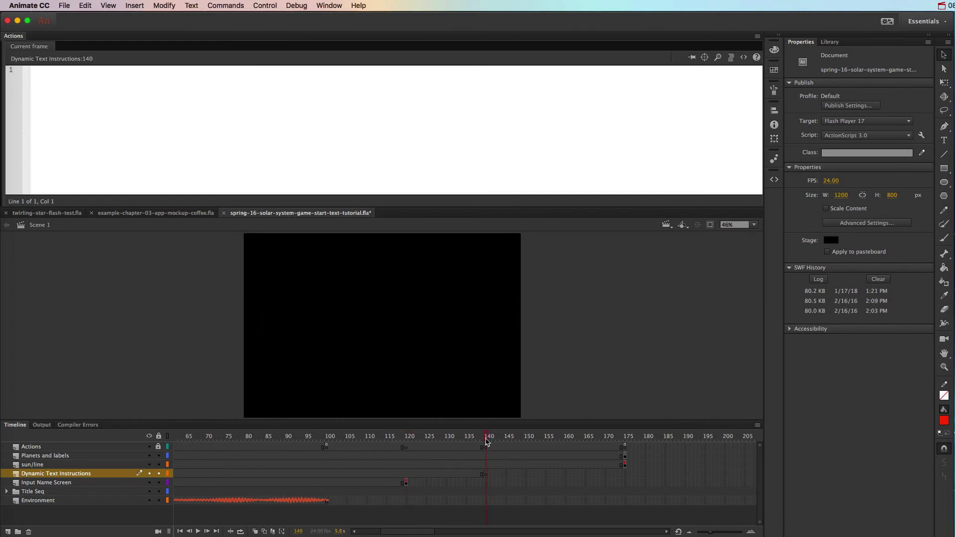